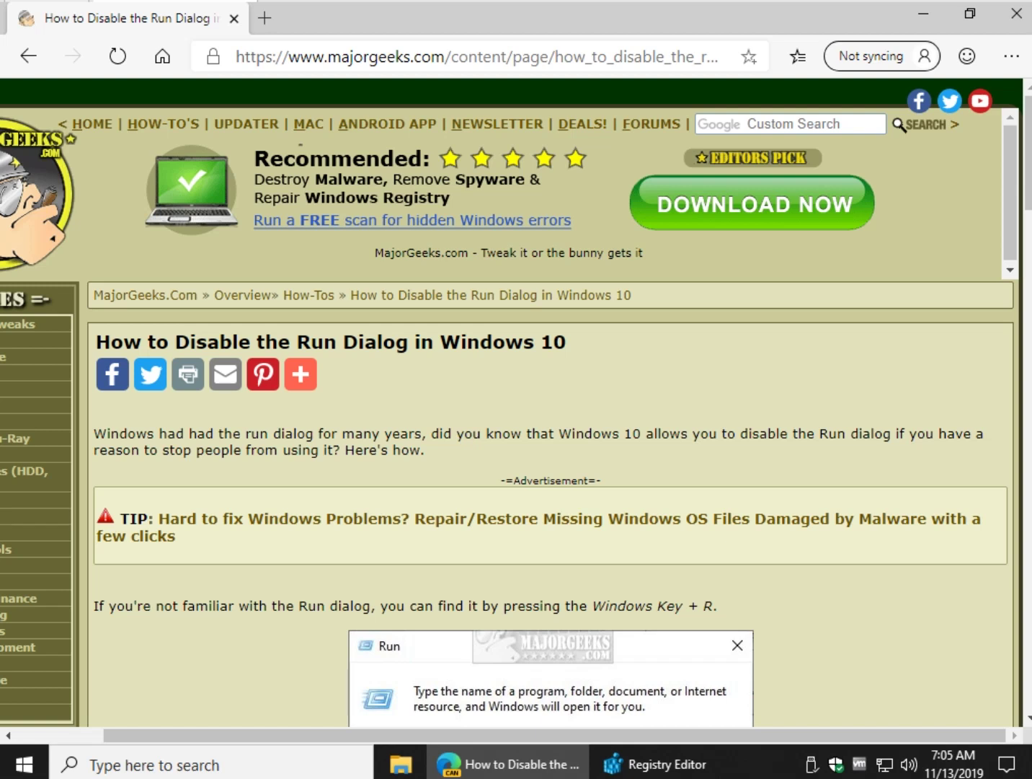
- Review the article's introduction and Restrictions example, briefly opening and closing the Run dialog to see it working
{"action": "scroll", "coordinate": [547, 404], "scroll_direction": "down", "scroll_amount": 5}
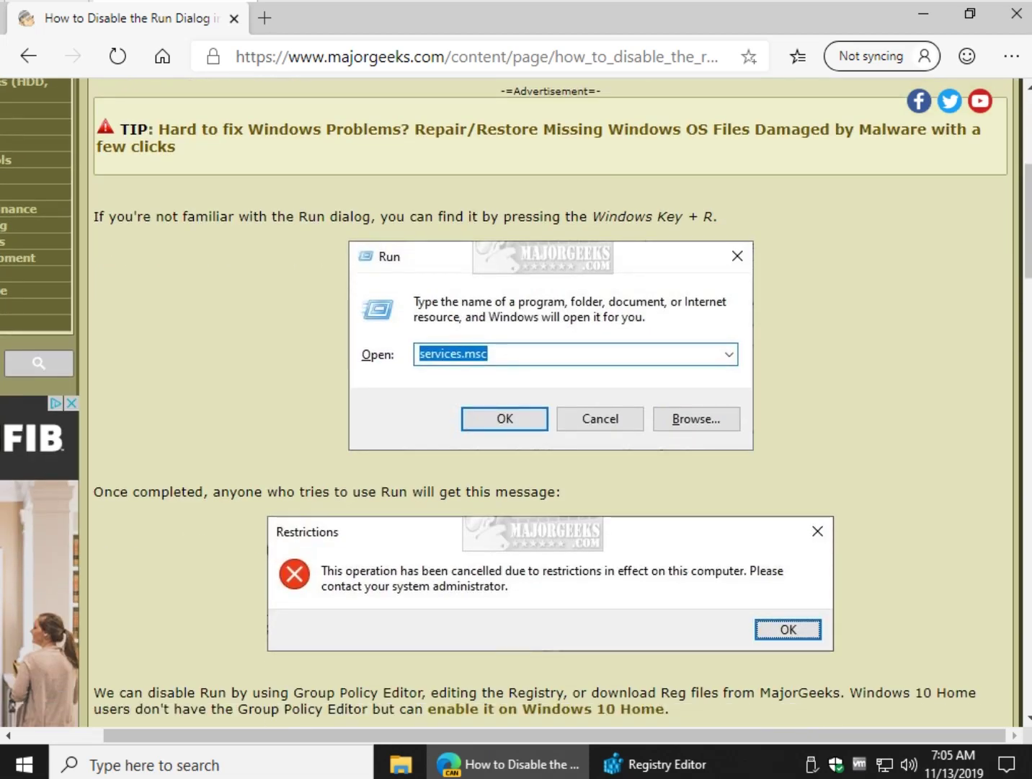
{"action": "key", "text": "super+r"}
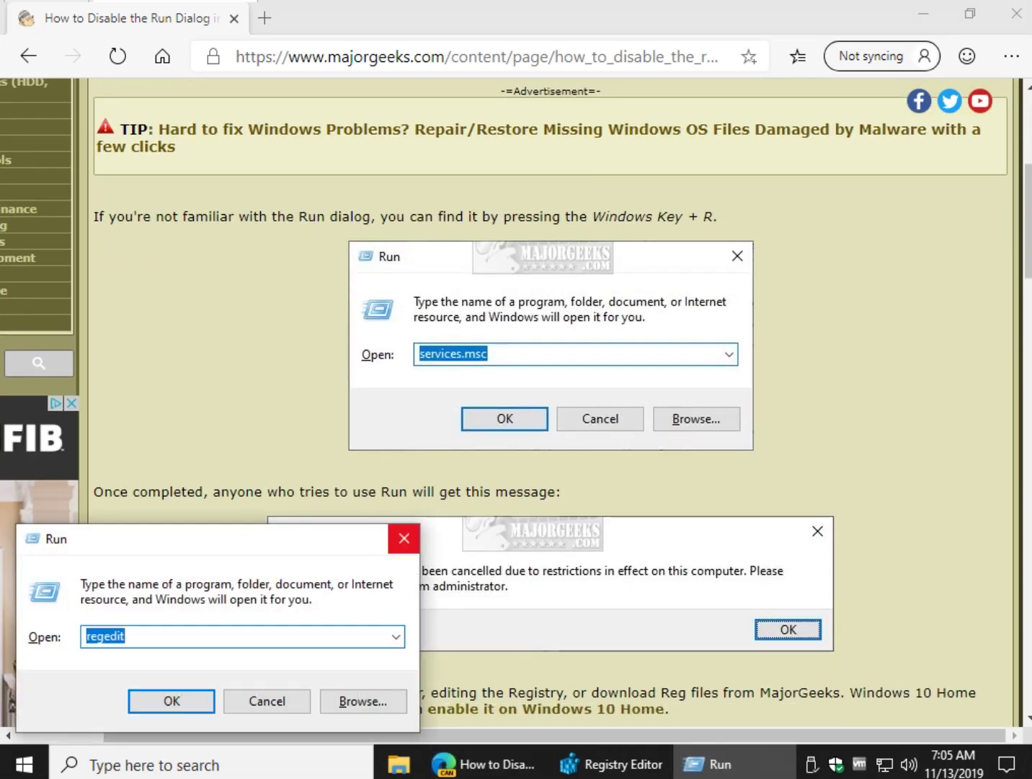
{"action": "left_click", "coordinate": [404, 538]}
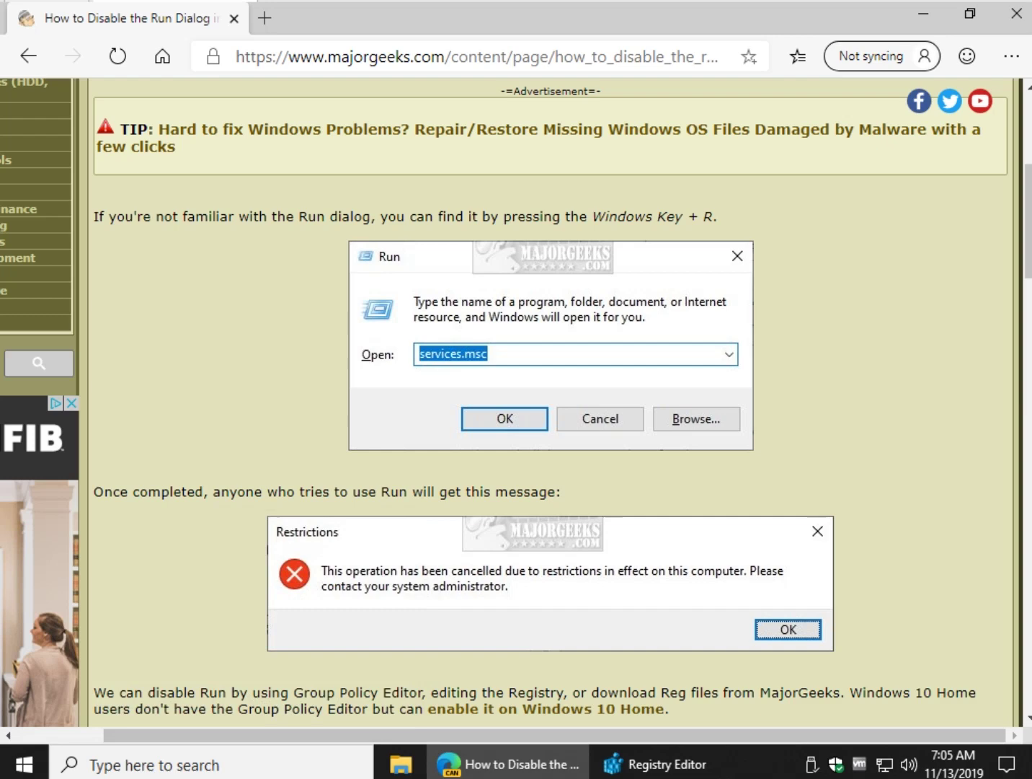
{"action": "scroll", "coordinate": [548, 404], "scroll_direction": "down", "scroll_amount": 3}
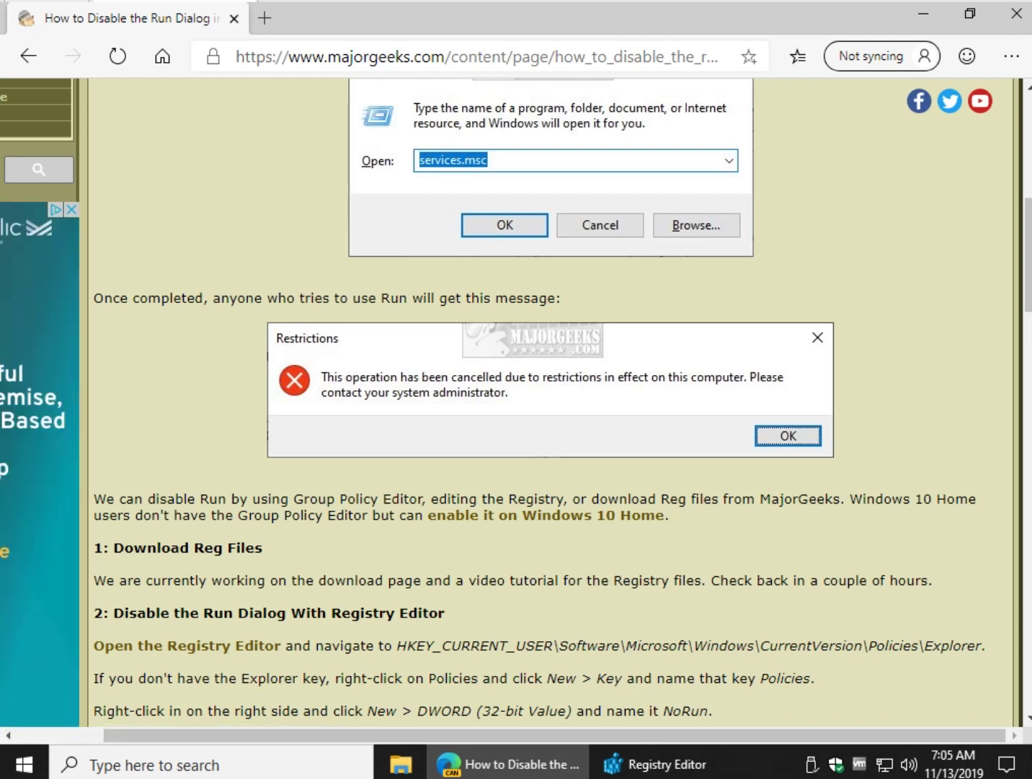
- Minimize the browser, close Registry Editor and start importing Disable run dialog.reg from the desktop, declining the confirmation
{"action": "left_click", "coordinate": [923, 13]}
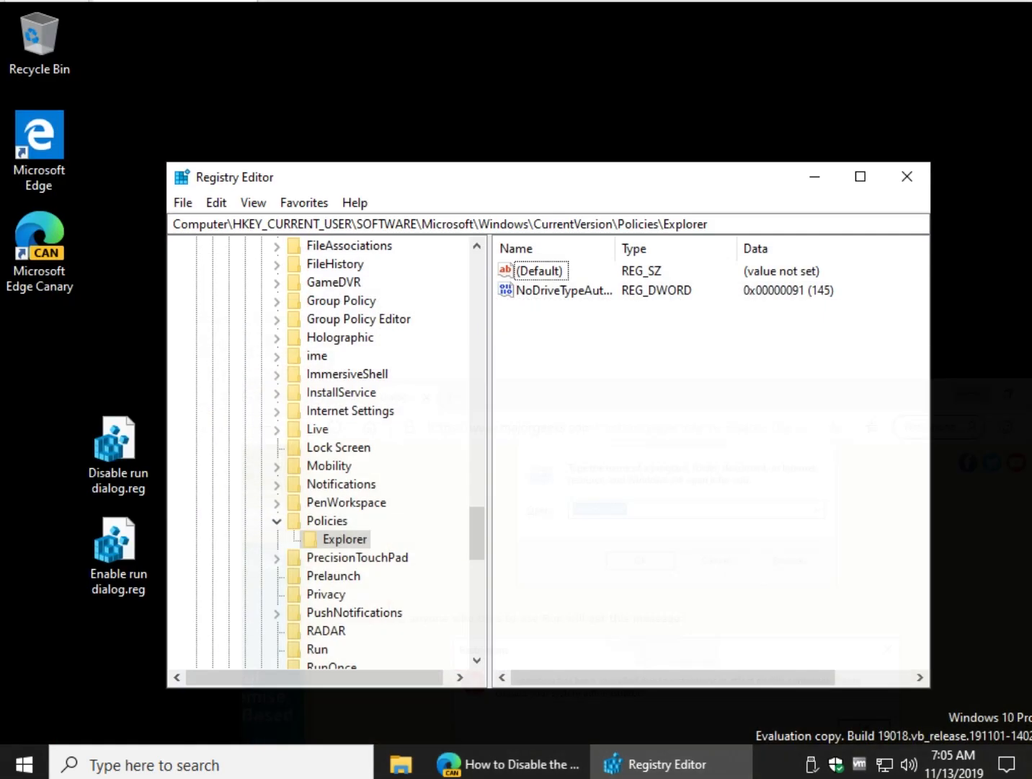
{"action": "left_click", "coordinate": [906, 176]}
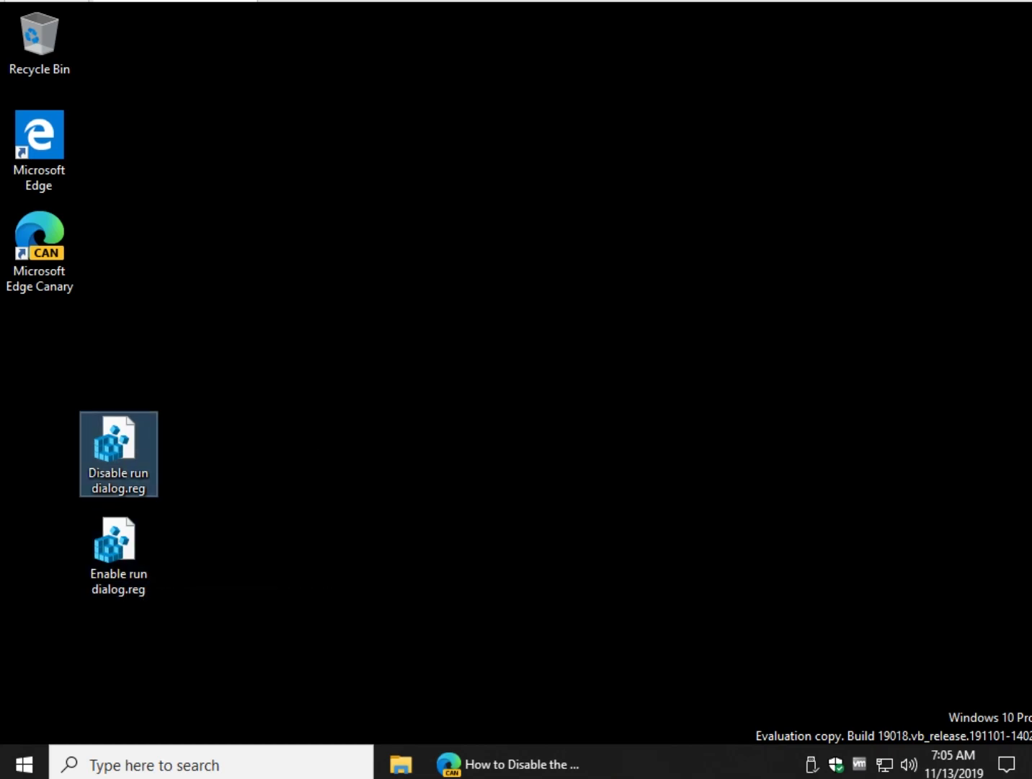
{"action": "left_click", "coordinate": [417, 512]}
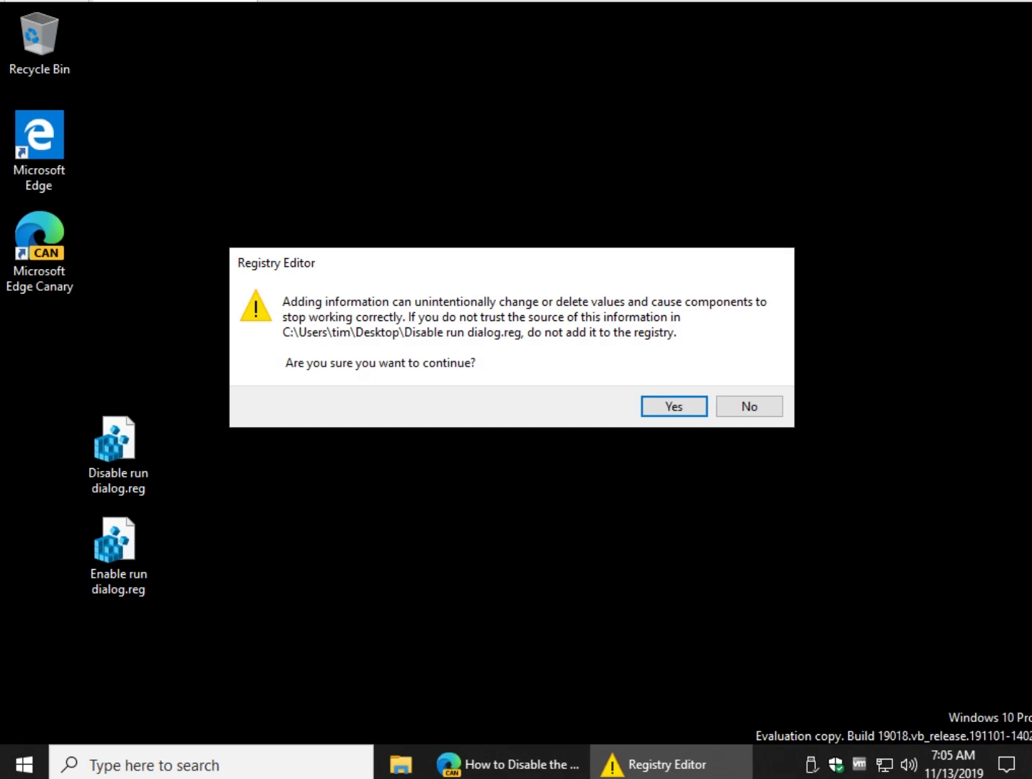
{"action": "left_click", "coordinate": [750, 406]}
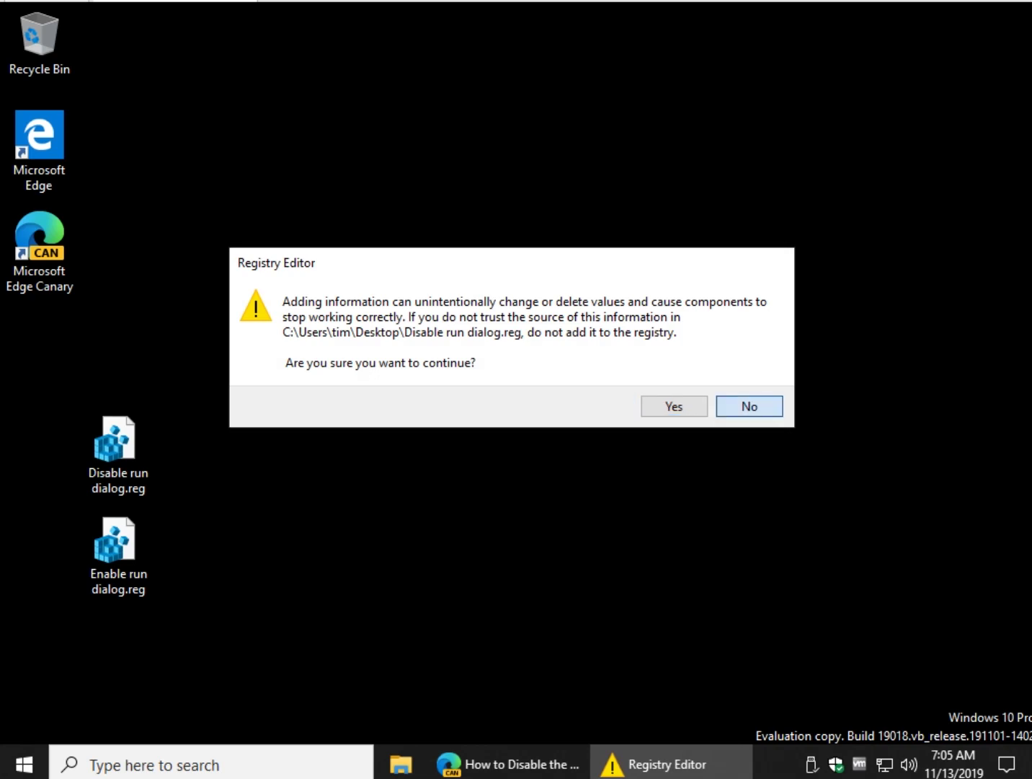
{"action": "left_click", "coordinate": [143, 550]}
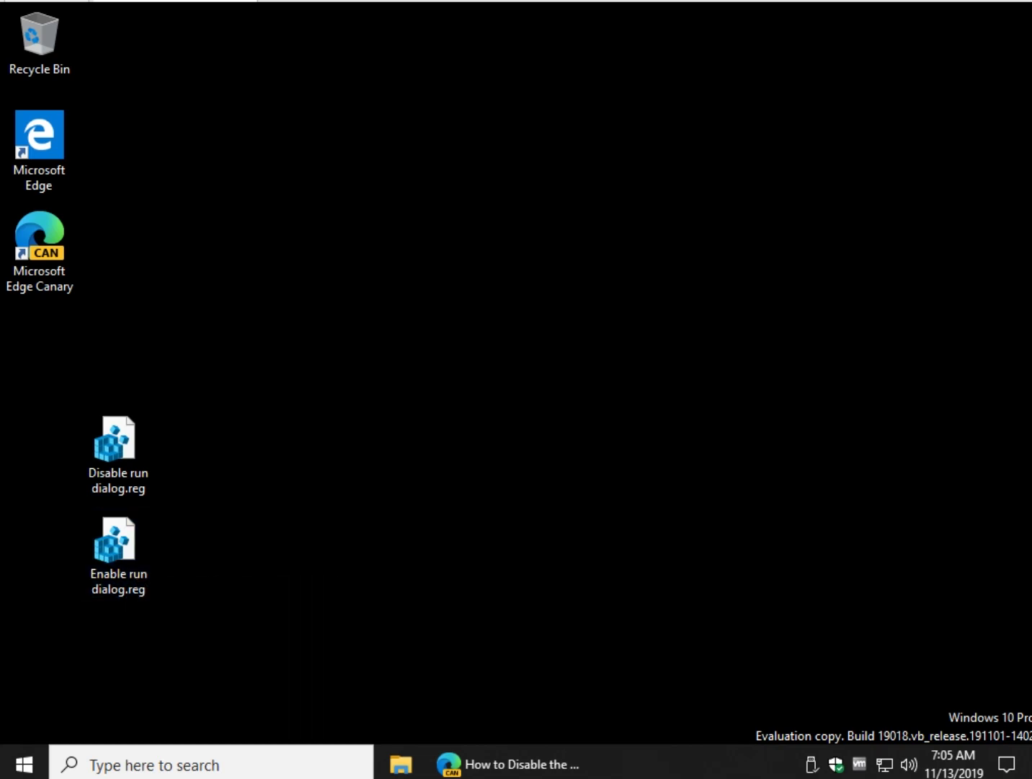
- Return to the browser, close the Group Policy Editor article and view the Registry Editor instructions for disabling Run
{"action": "left_click", "coordinate": [507, 764]}
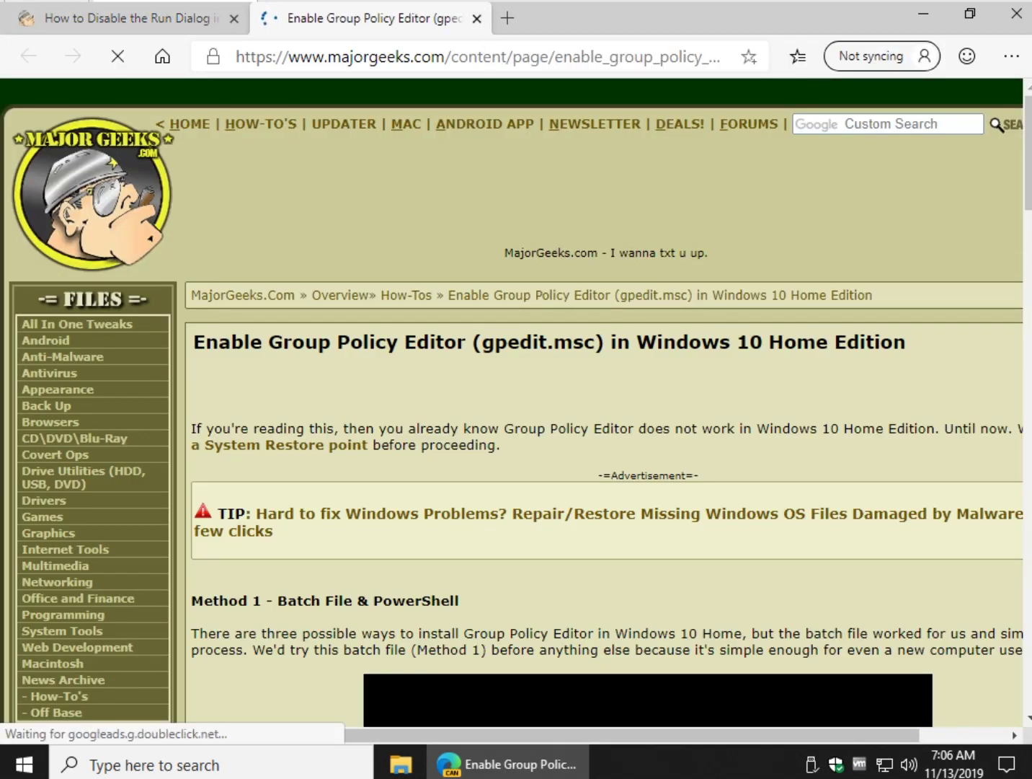
{"action": "key", "text": "ctrl+w"}
{"action": "scroll", "coordinate": [516, 402], "scroll_direction": "down", "scroll_amount": 5}
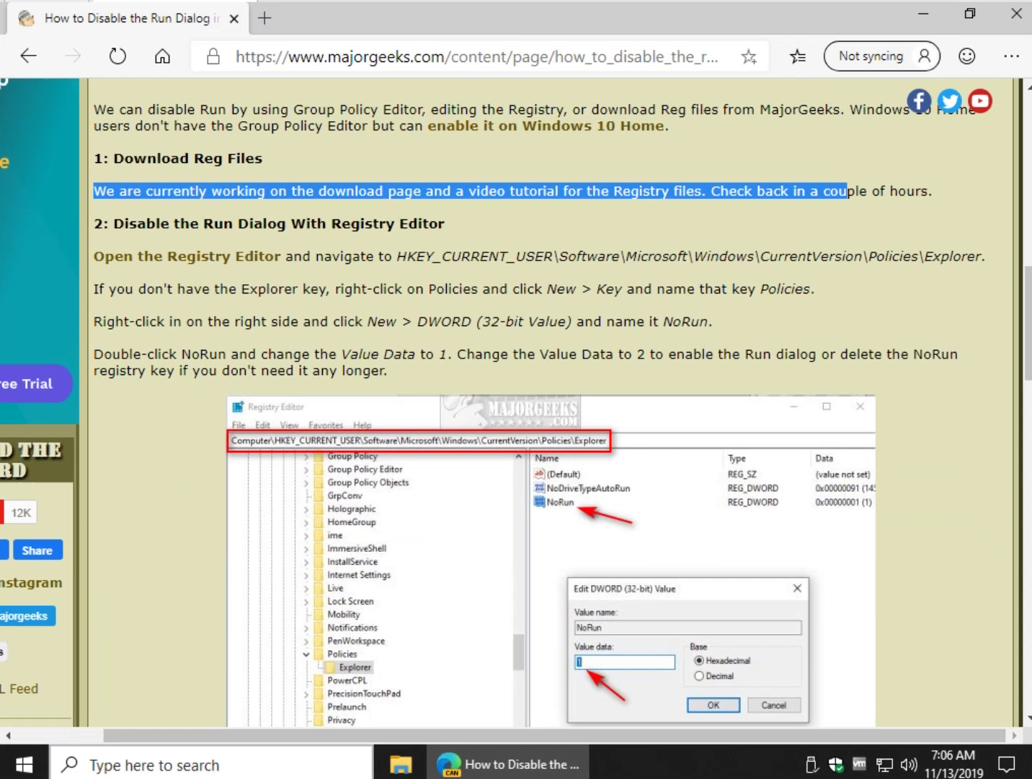
- Open Registry Editor by running regedit from the Run dialog and approving its launch
{"action": "key", "text": "super+r"}
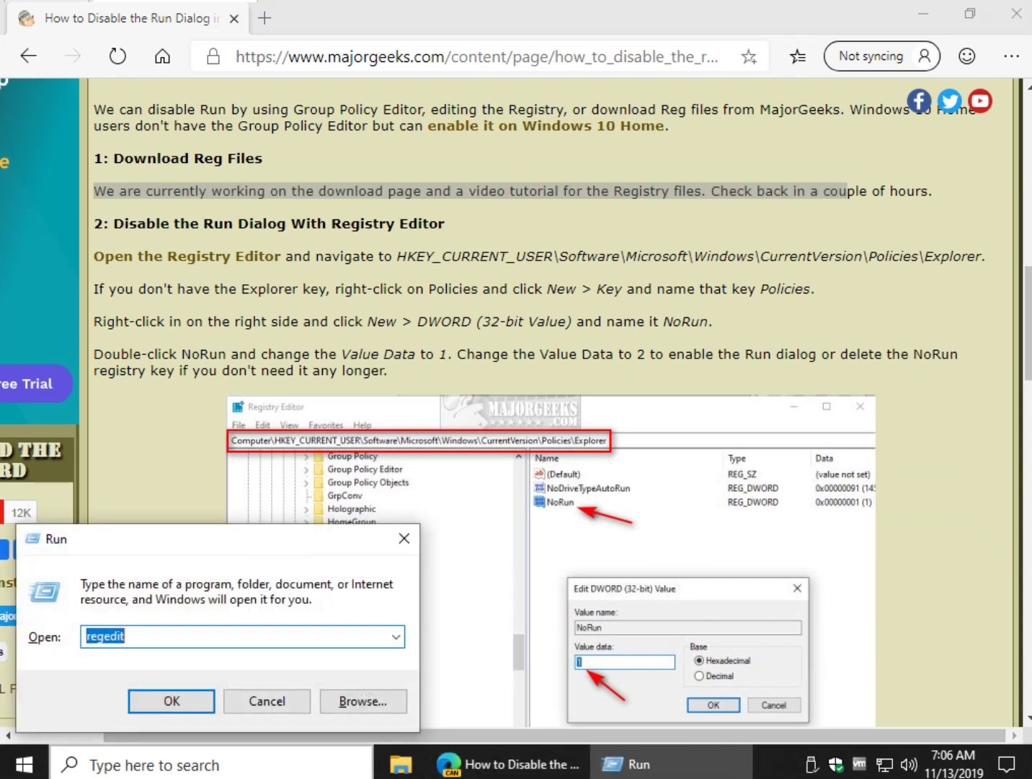
{"action": "key", "text": "Return"}
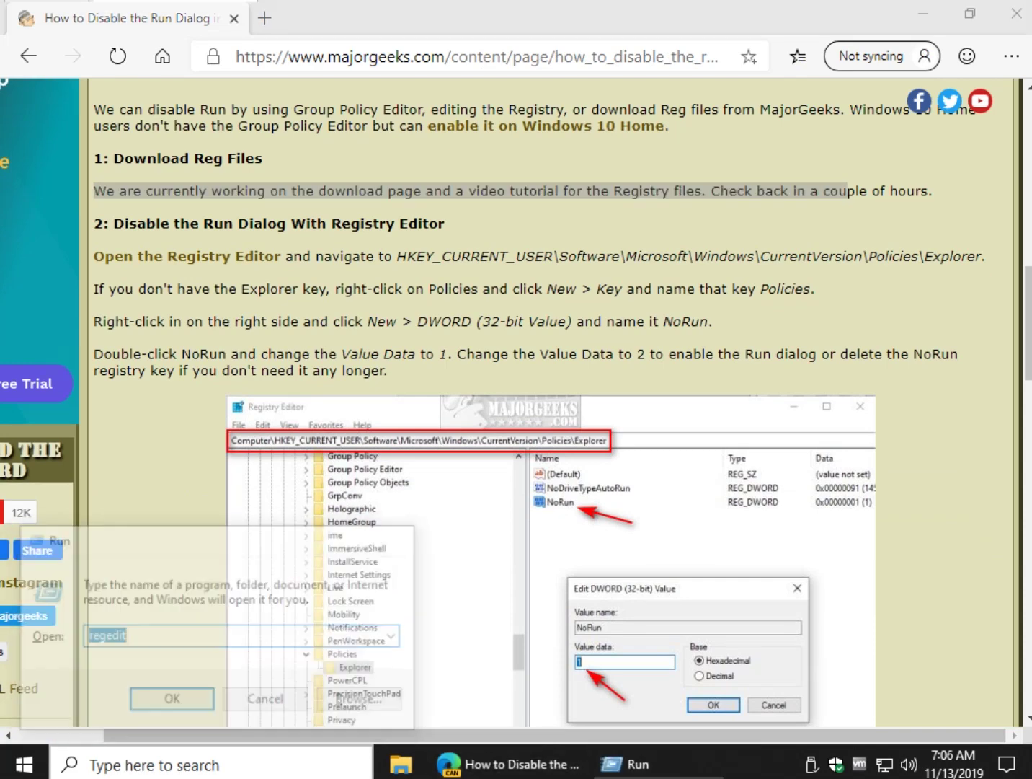
{"action": "key", "text": "Left"}
{"action": "key", "text": "Return"}
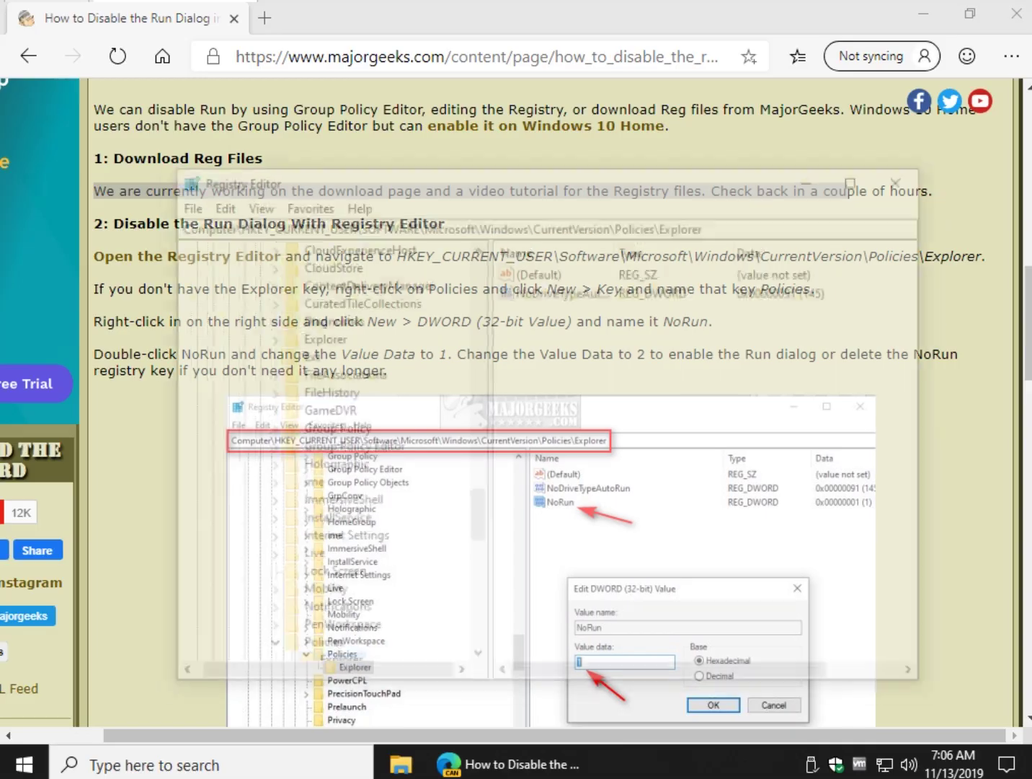
- Copy the path HKEY_CURRENT_USER\Software\Microsoft\Windows\CurrentVersion\Policies\Explorer from the article and go to that key in Registry Editor
{"action": "key", "text": "alt+Tab"}
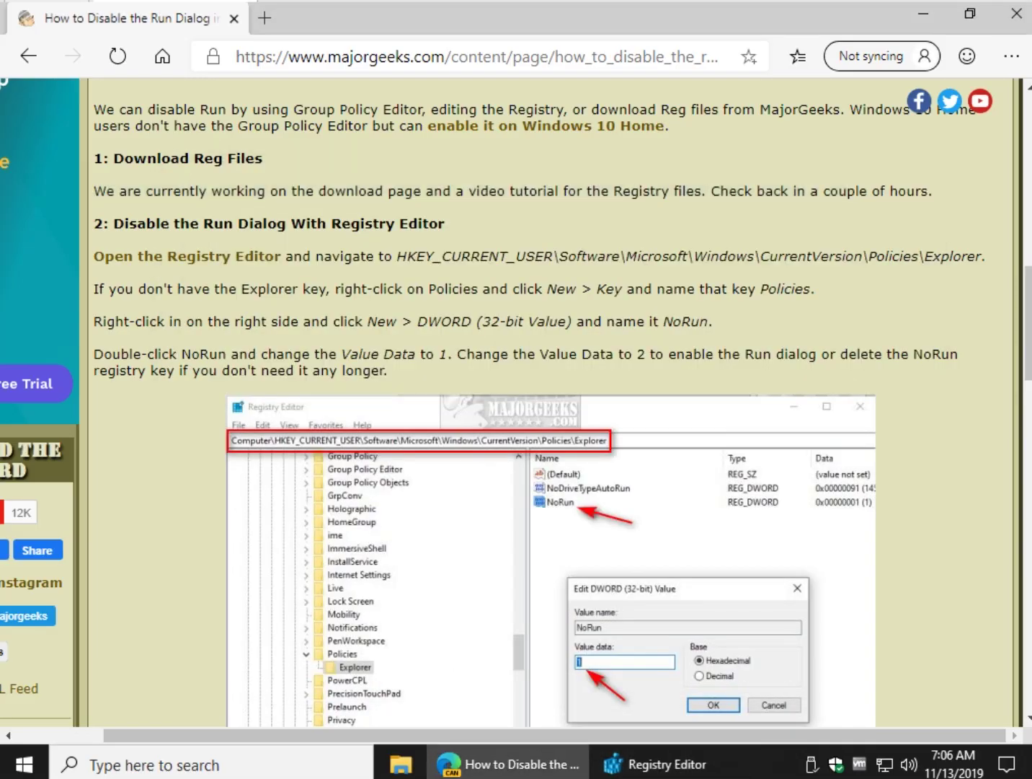
{"action": "left_click_drag", "start_coordinate": [398, 257], "coordinate": [981, 256]}
{"action": "right_click", "coordinate": [982, 256]}
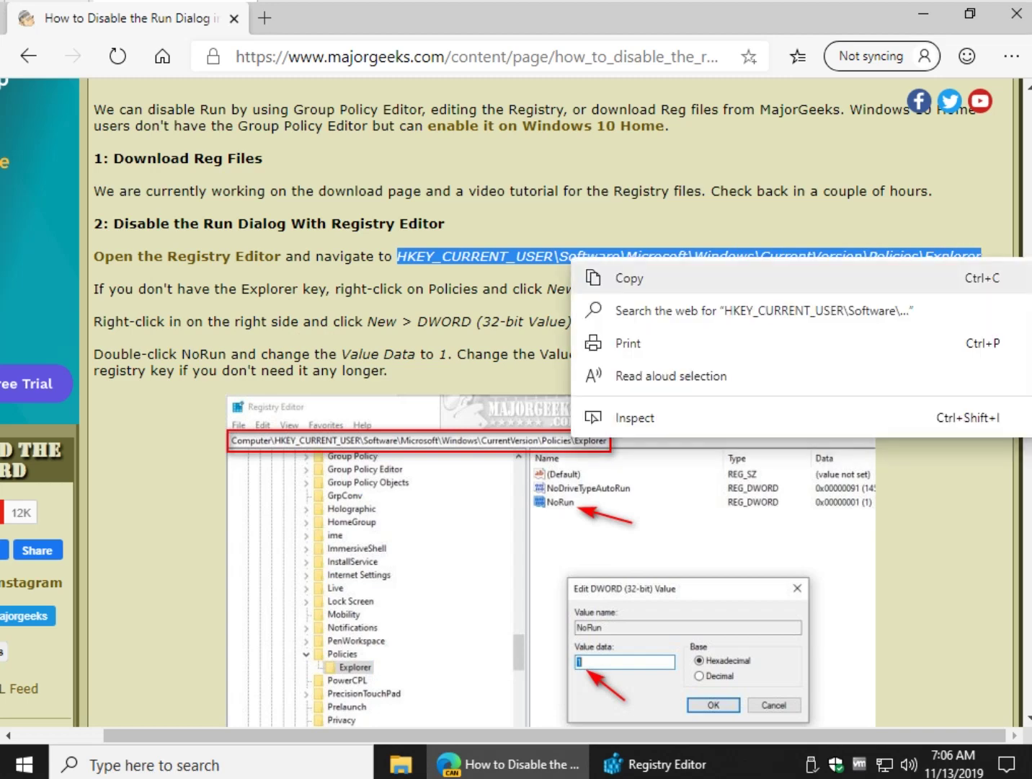
{"action": "left_click", "coordinate": [630, 277]}
{"action": "left_click", "coordinate": [655, 764]}
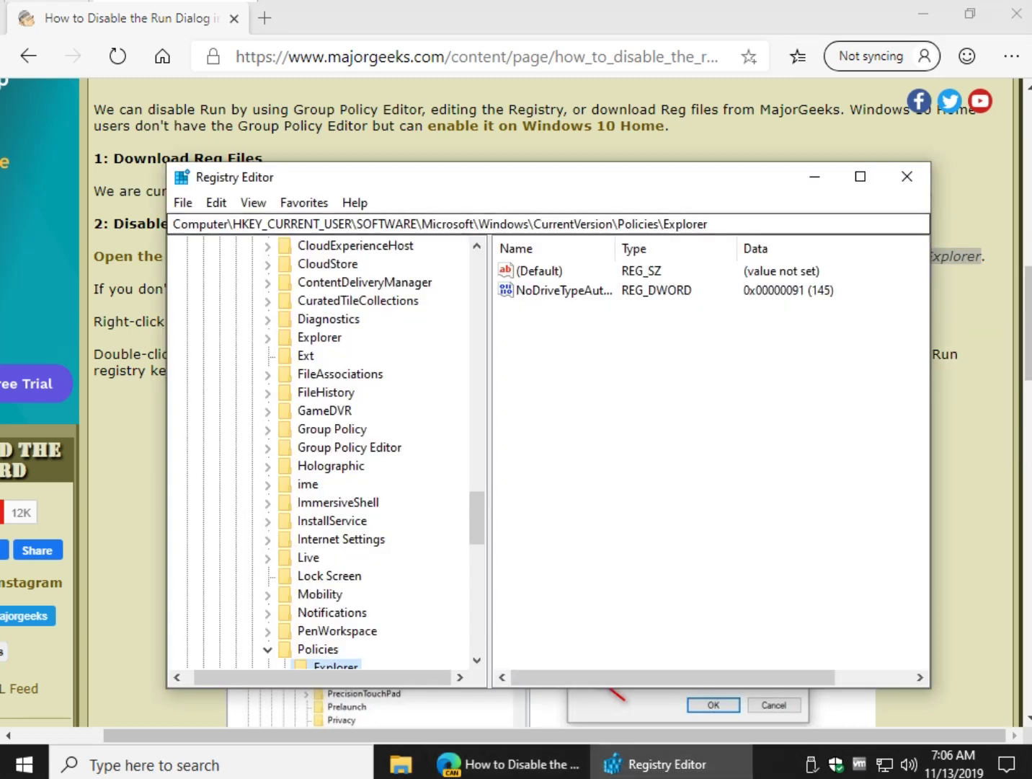
{"action": "left_click", "coordinate": [709, 223]}
{"action": "left_click_drag", "start_coordinate": [709, 224], "coordinate": [171, 224]}
{"action": "key", "text": "ctrl+v"}
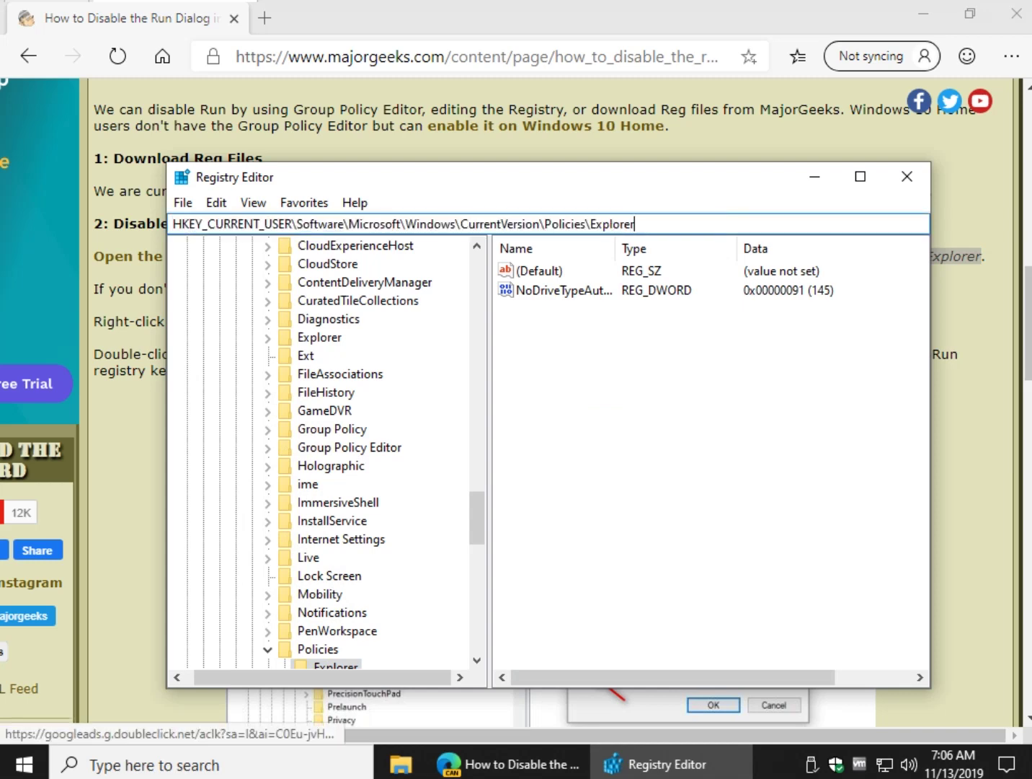
{"action": "key", "text": "Return"}
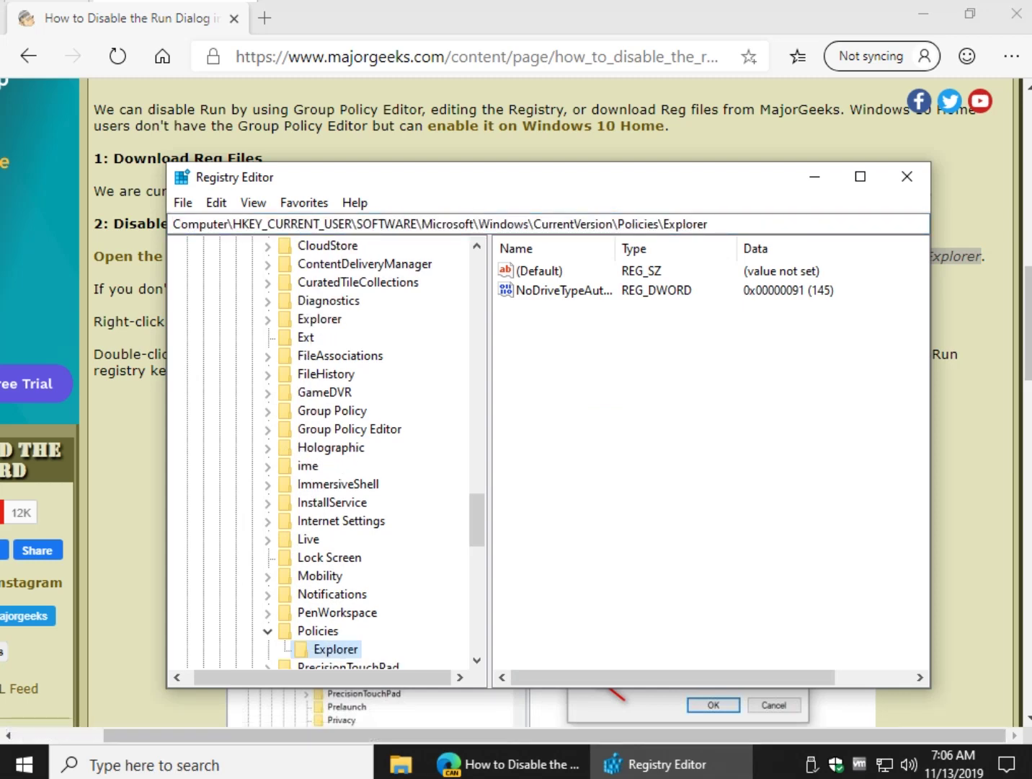
- Examine the option for creating a new key under Policies without using it, and reselect the Explorer key
{"action": "scroll", "coordinate": [326, 452], "scroll_direction": "down", "scroll_amount": 2}
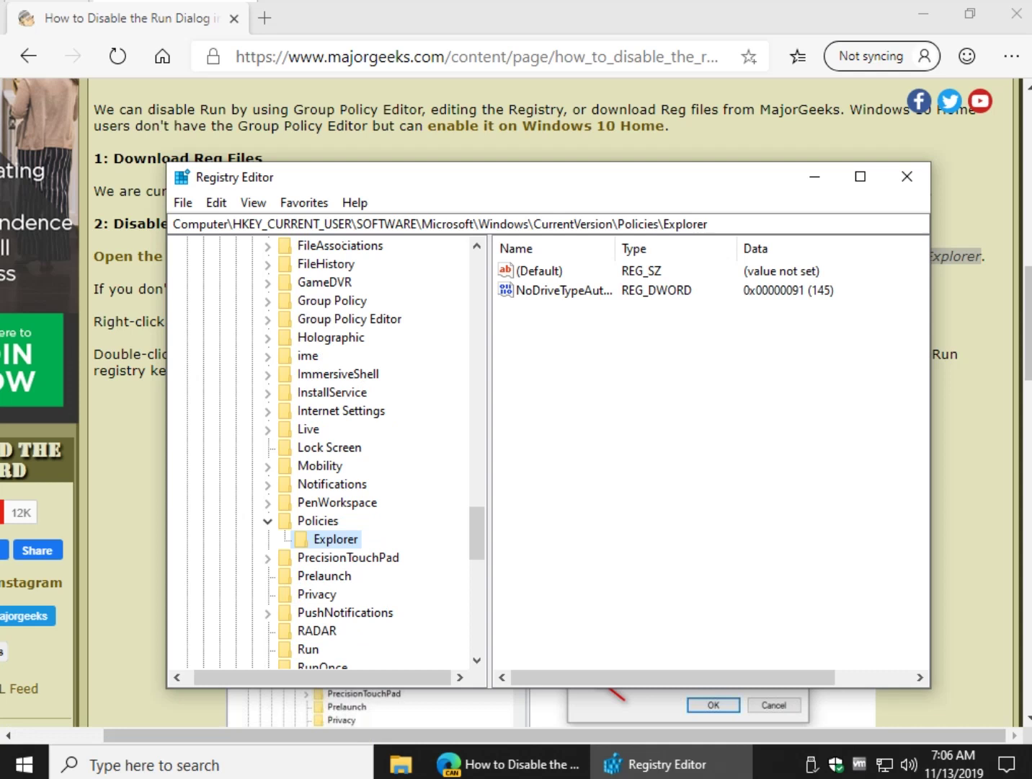
{"action": "left_click", "coordinate": [318, 519]}
{"action": "right_click", "coordinate": [330, 519]}
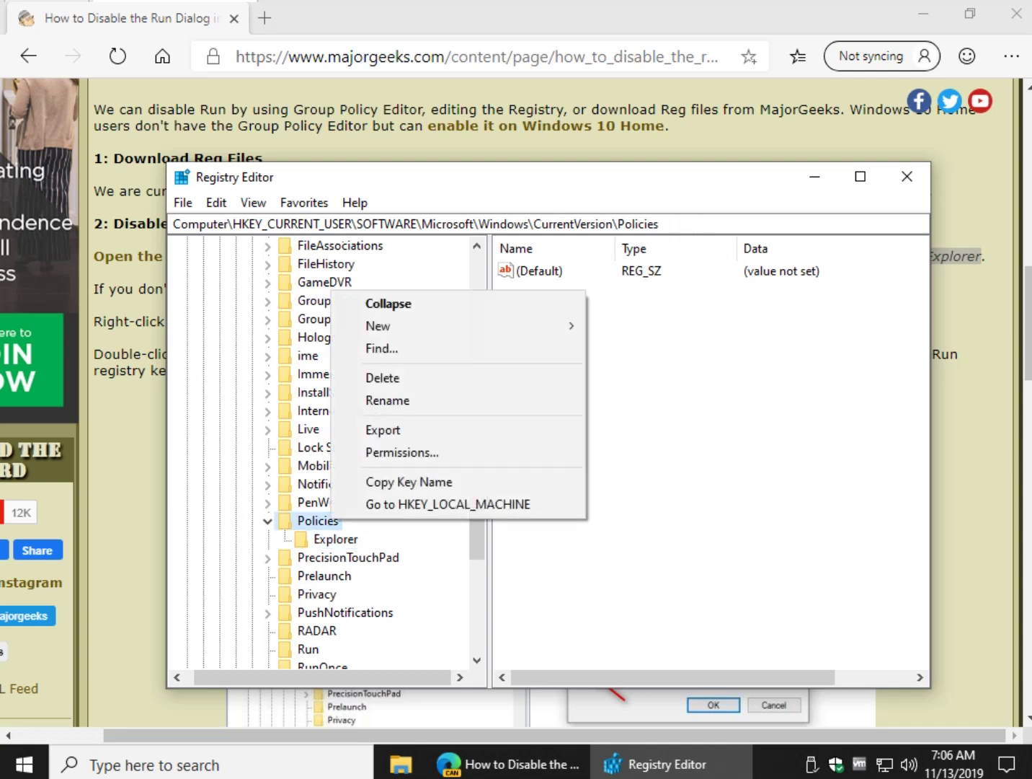
{"action": "mouse_move", "coordinate": [405, 325]}
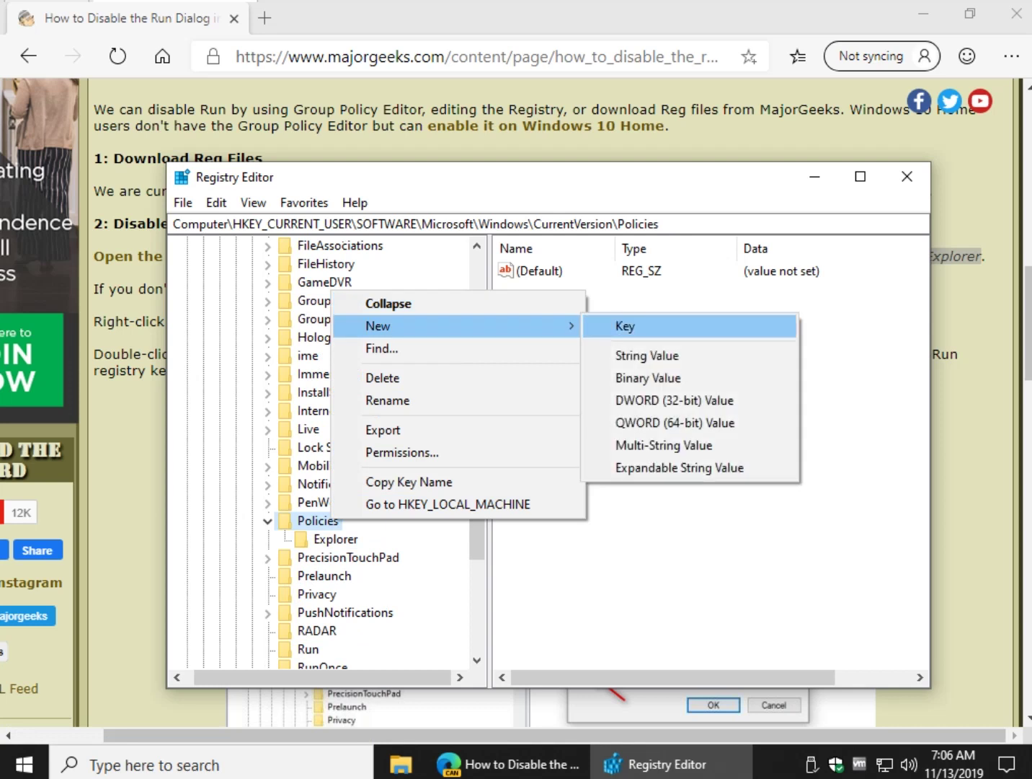
{"action": "left_click", "coordinate": [829, 368]}
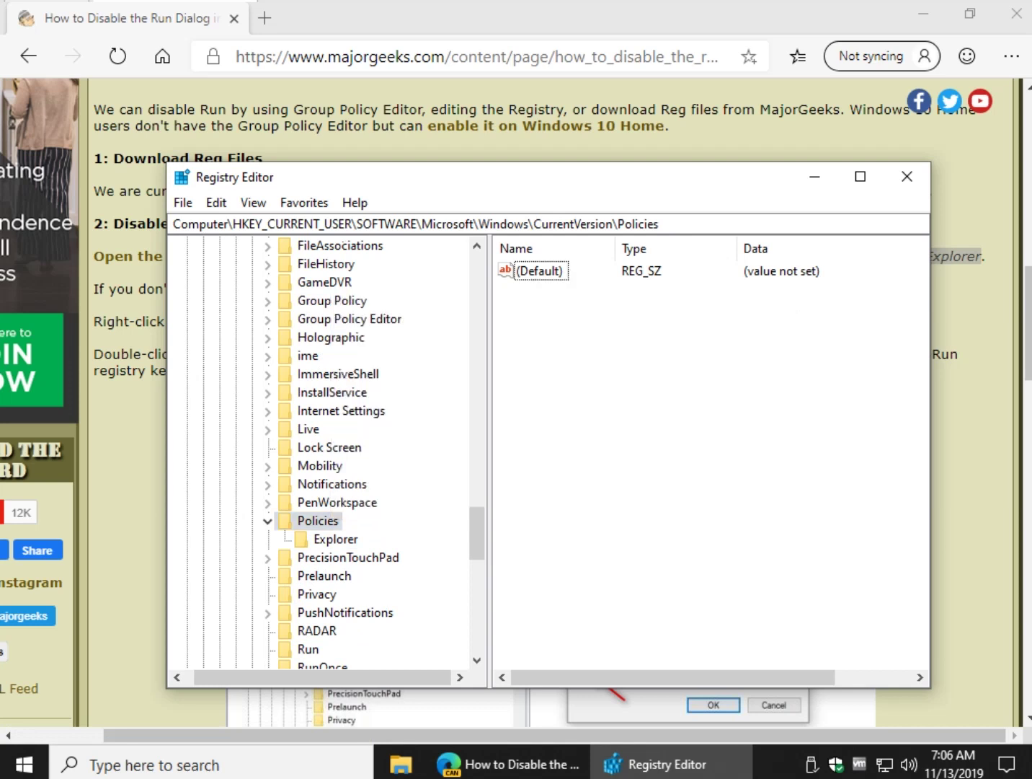
{"action": "left_click", "coordinate": [335, 539]}
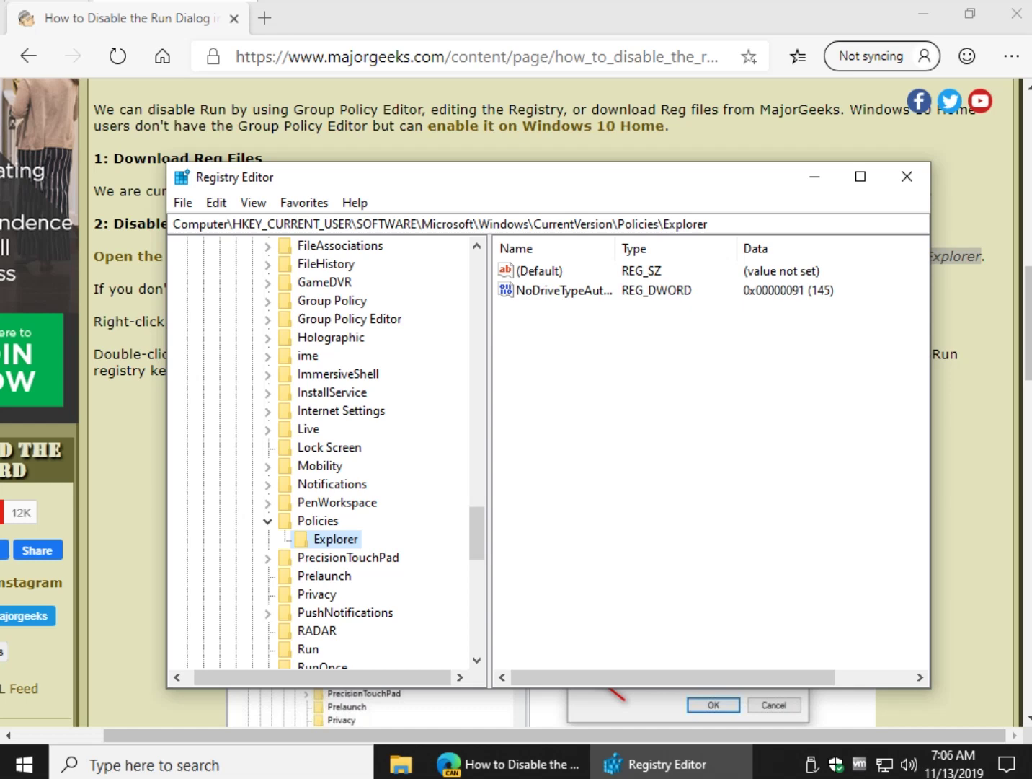
- Create a DWORD (32-bit) value named NoRun in the Policies\Explorer key, moving the window to consult the article's instructions
{"action": "left_click_drag", "start_coordinate": [534, 189], "coordinate": [531, 376]}
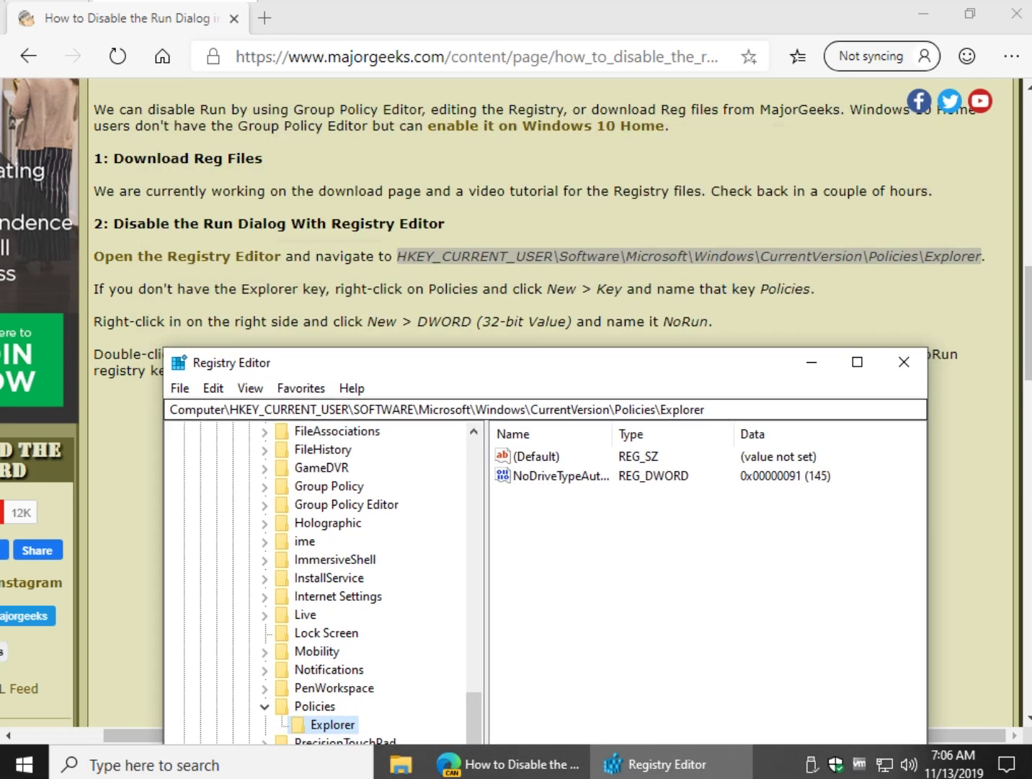
{"action": "left_click_drag", "start_coordinate": [452, 370], "coordinate": [416, 203]}
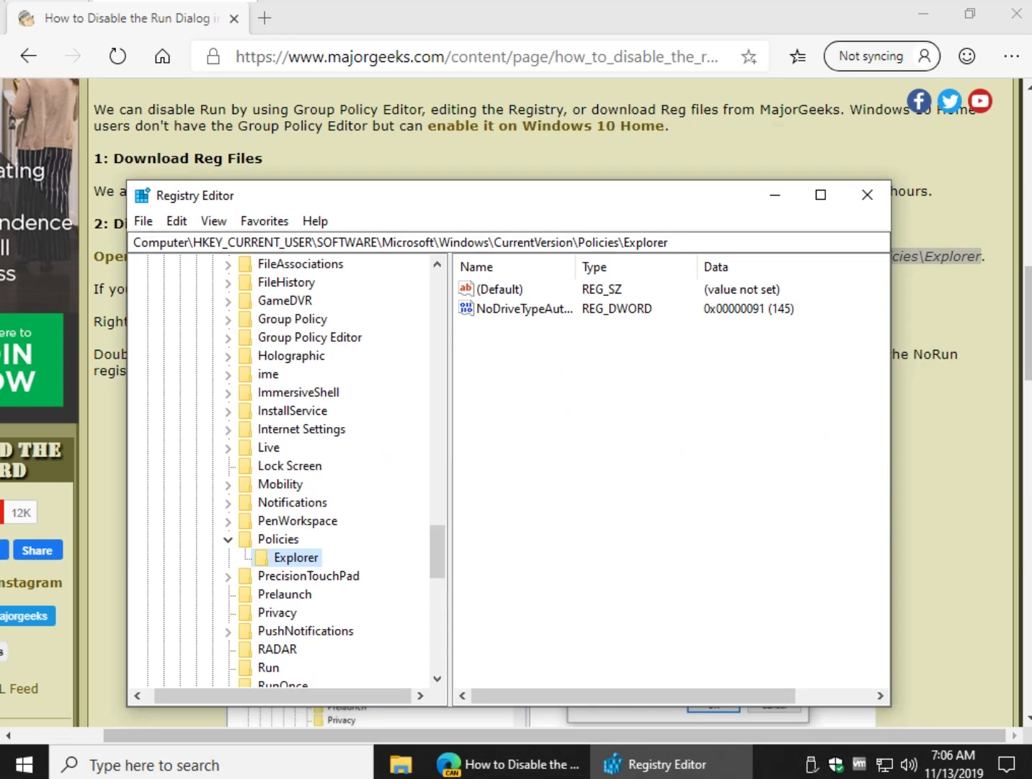
{"action": "left_click", "coordinate": [567, 411]}
{"action": "key", "text": "Tab"}
{"action": "left_click_drag", "start_coordinate": [602, 202], "coordinate": [587, 153]}
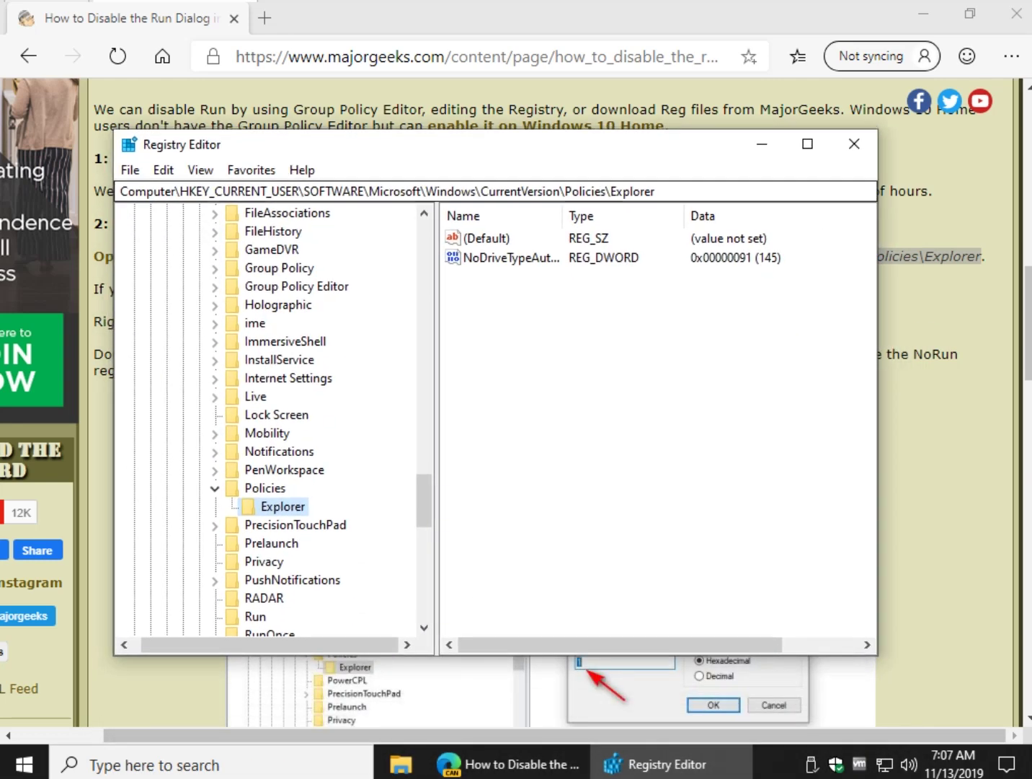
{"action": "right_click", "coordinate": [593, 336]}
{"action": "mouse_move", "coordinate": [642, 348]}
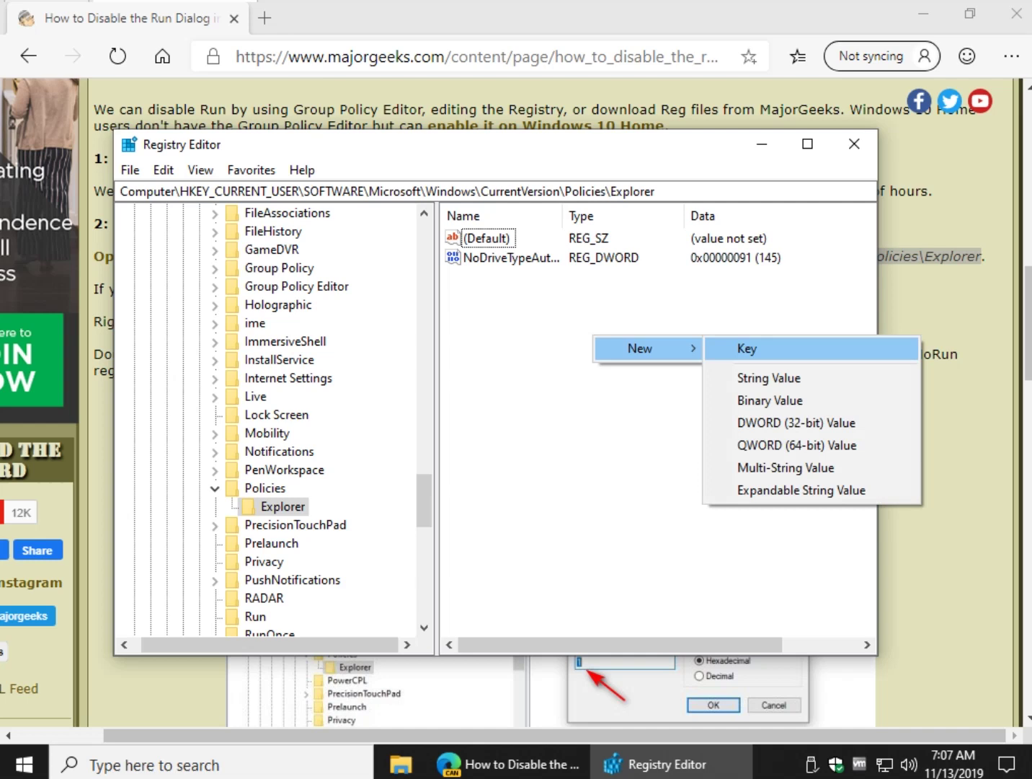
{"action": "left_click", "coordinate": [772, 423]}
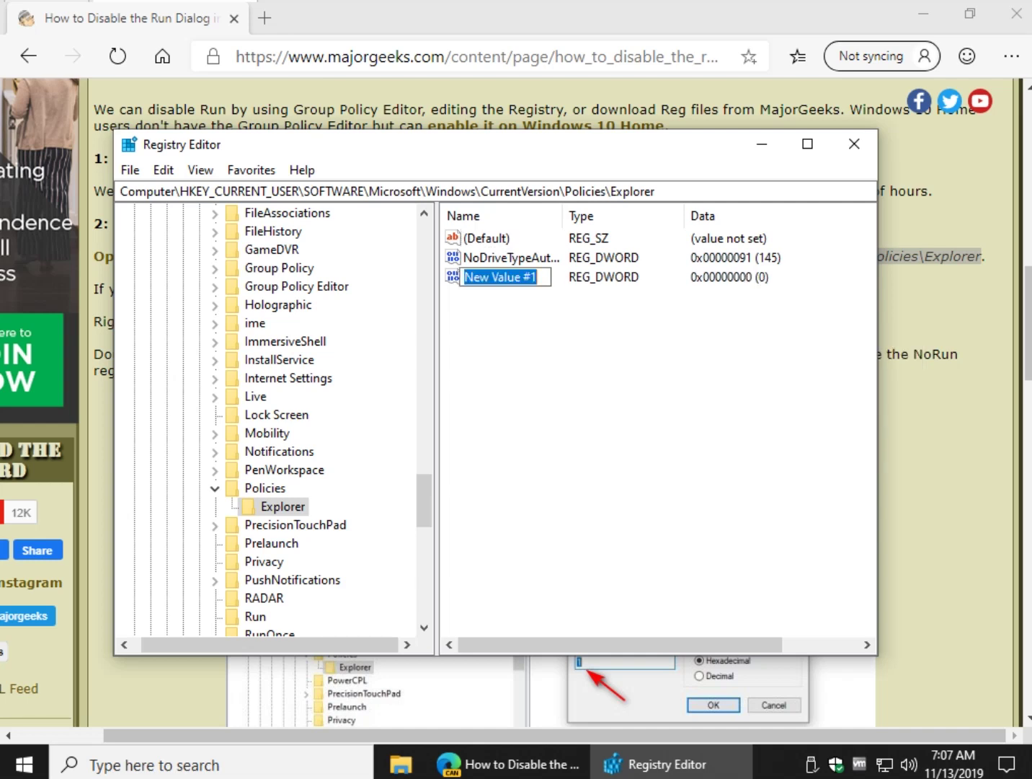
{"action": "type", "text": "NoRun"}
{"action": "key", "text": "Return"}
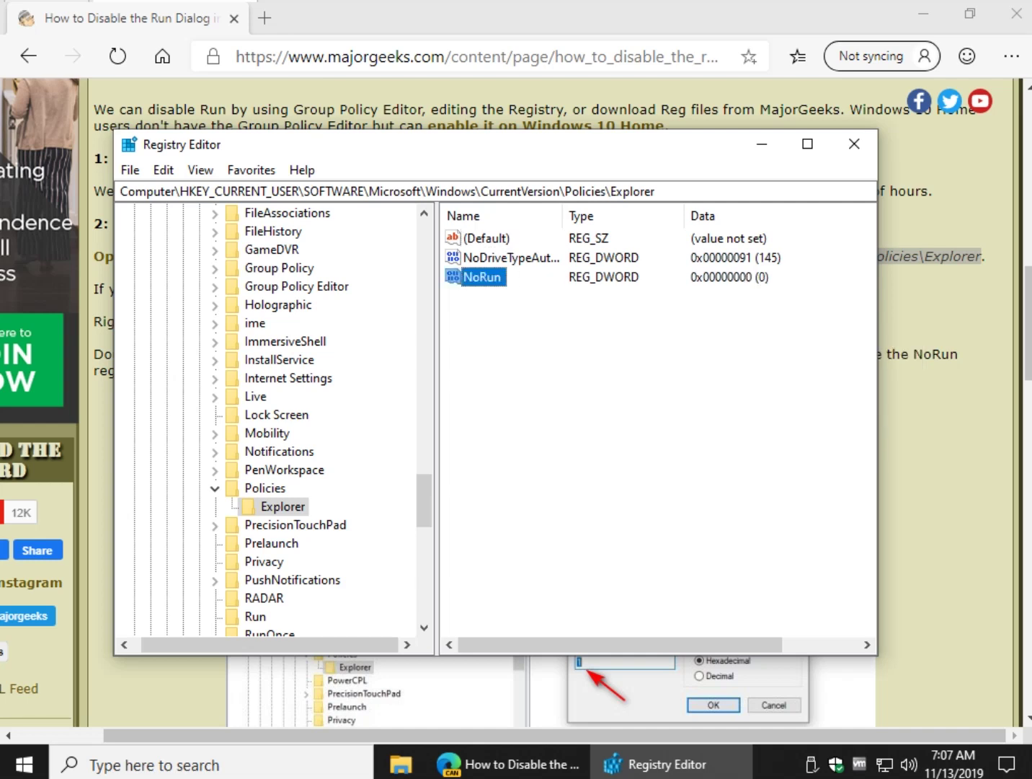
- Check the article for the required setting and set the NoRun value data to 1
{"action": "key", "text": "alt+Tab"}
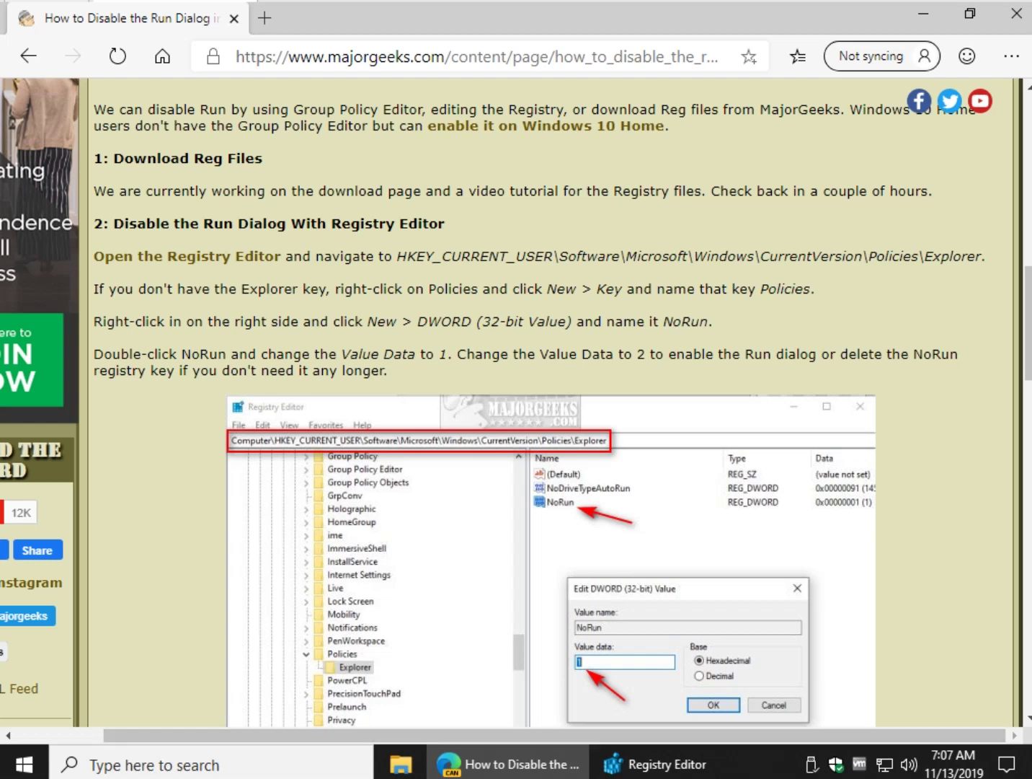
{"action": "key", "text": "alt+Tab"}
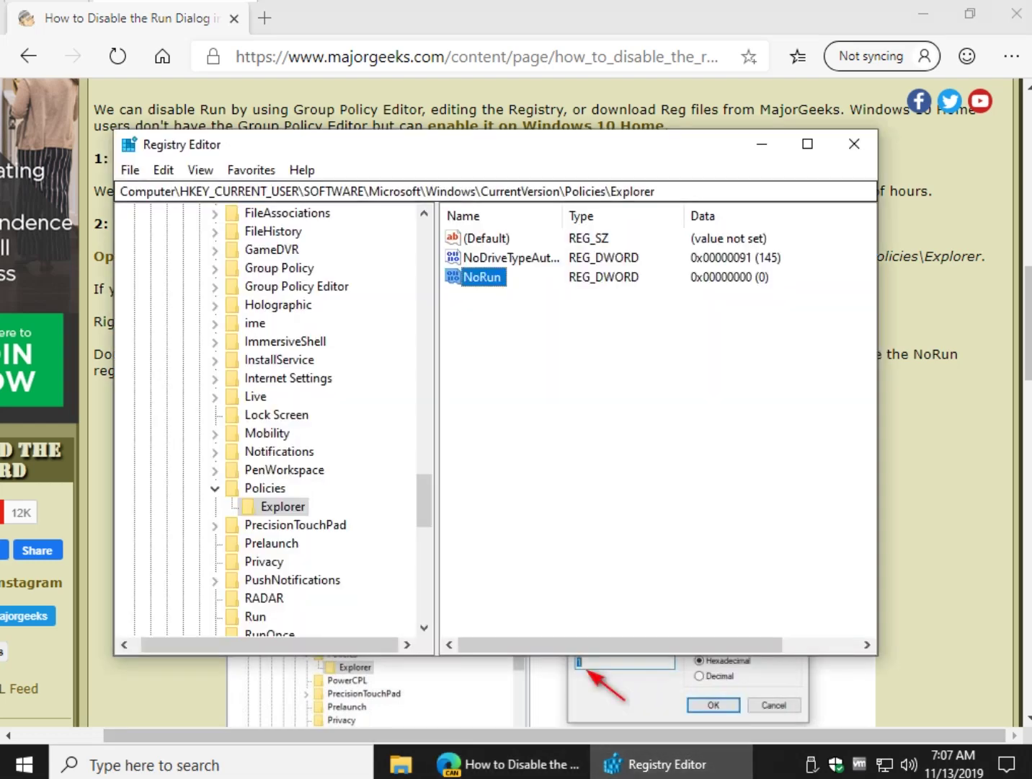
{"action": "key", "text": "Return"}
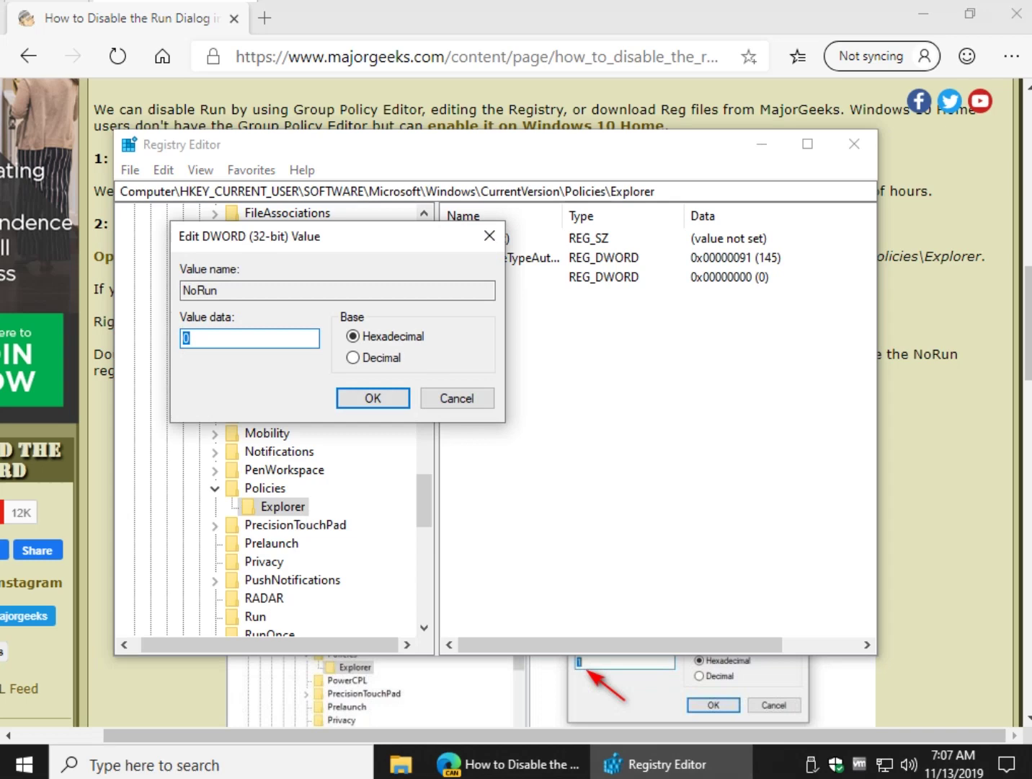
{"action": "type", "text": "1"}
{"action": "key", "text": "Return"}
- Minimize Registry Editor and test whether the Run dialog still opens, closing it again
{"action": "key", "text": "super+Down"}
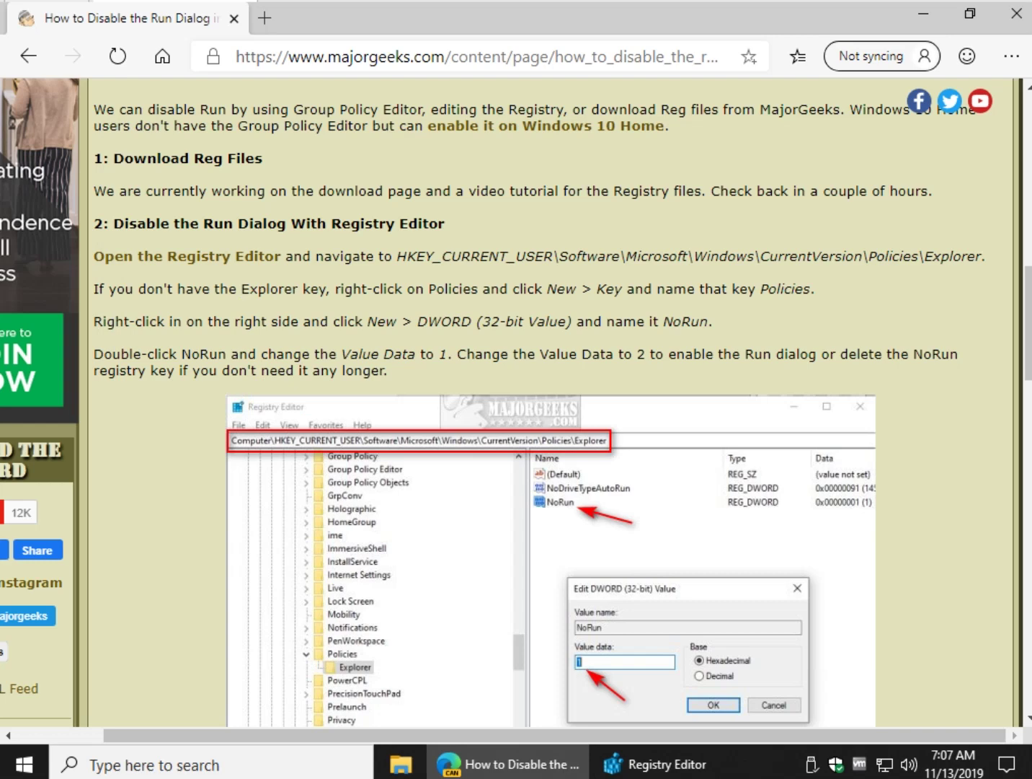
{"action": "key", "text": "super+r"}
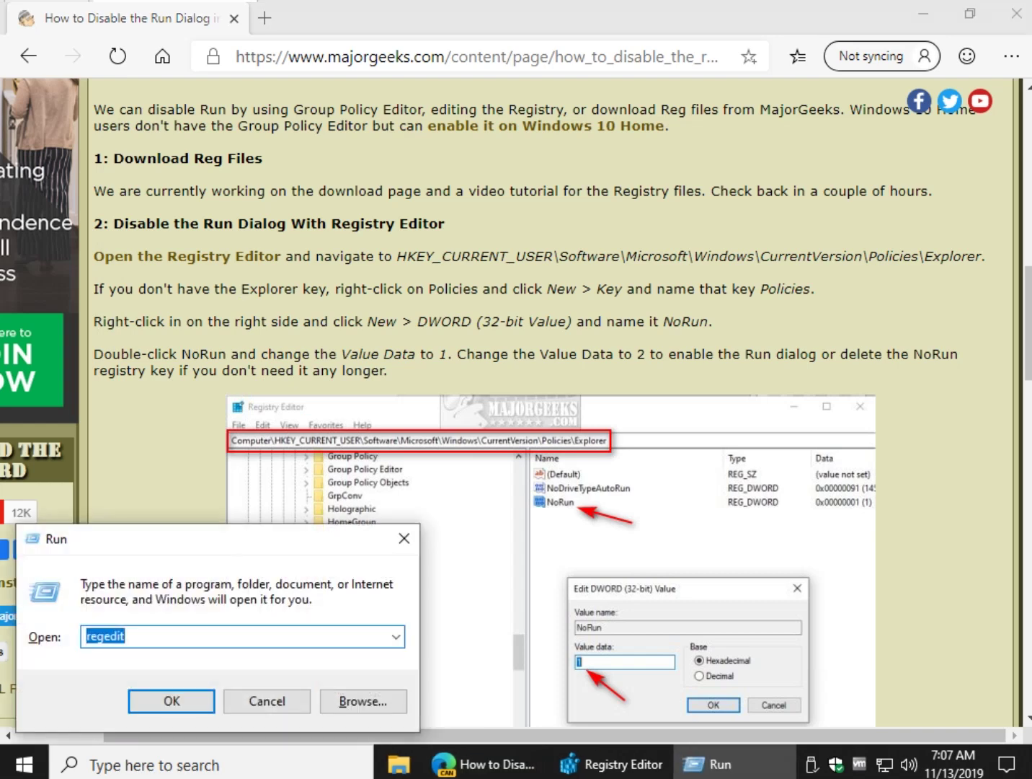
{"action": "key", "text": "Return"}
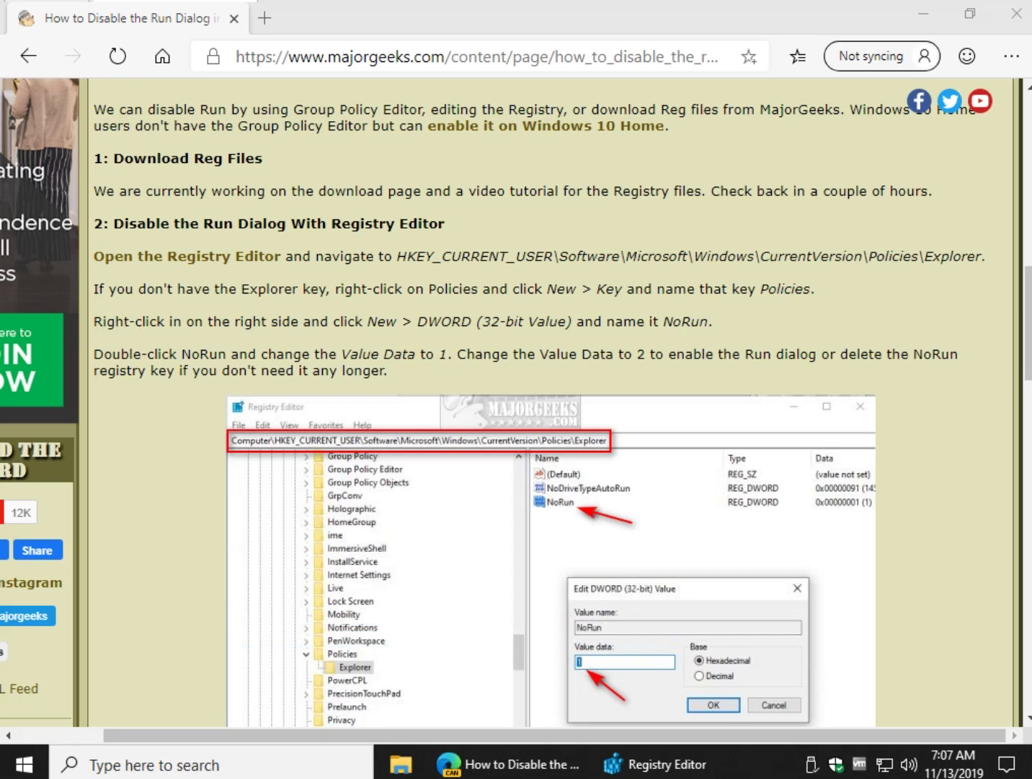
{"action": "mouse_move", "coordinate": [499, 354]}
{"action": "left_mouse_down"}
{"action": "mouse_move", "coordinate": [387, 370]}
{"action": "mouse_move", "coordinate": [696, 354]}
{"action": "mouse_move", "coordinate": [499, 354]}
{"action": "left_mouse_up"}
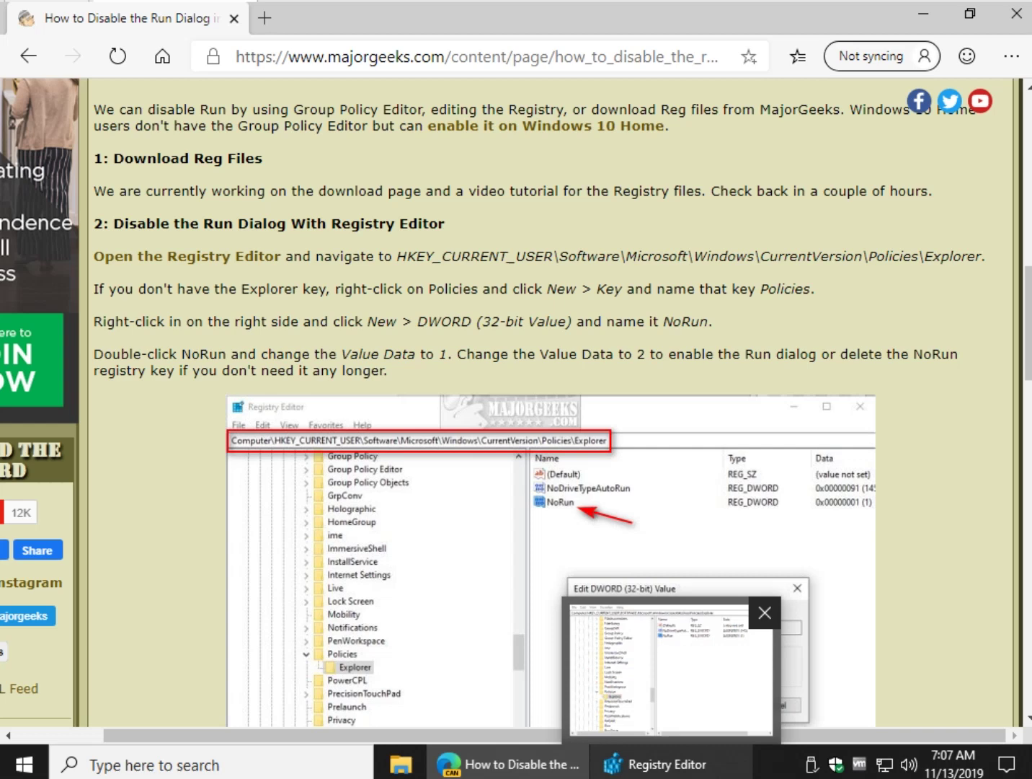
- Return to Registry Editor and set the NoRun value data to 2
{"action": "left_click", "coordinate": [653, 764]}
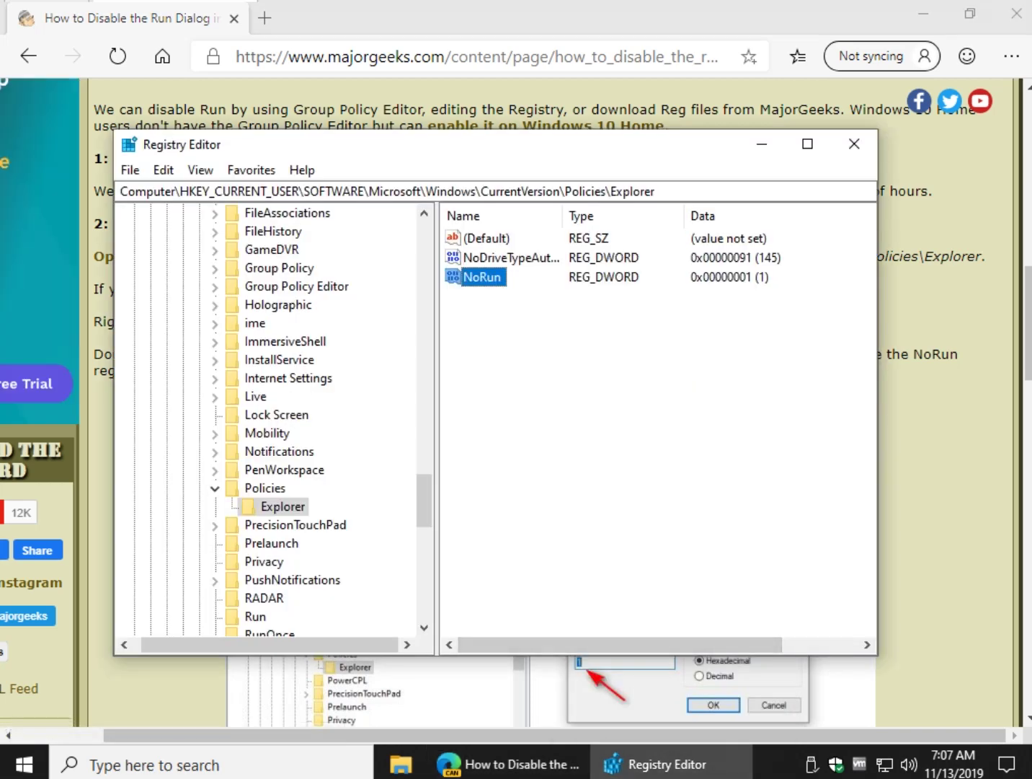
{"action": "double_click", "coordinate": [482, 277]}
{"action": "type", "text": "2"}
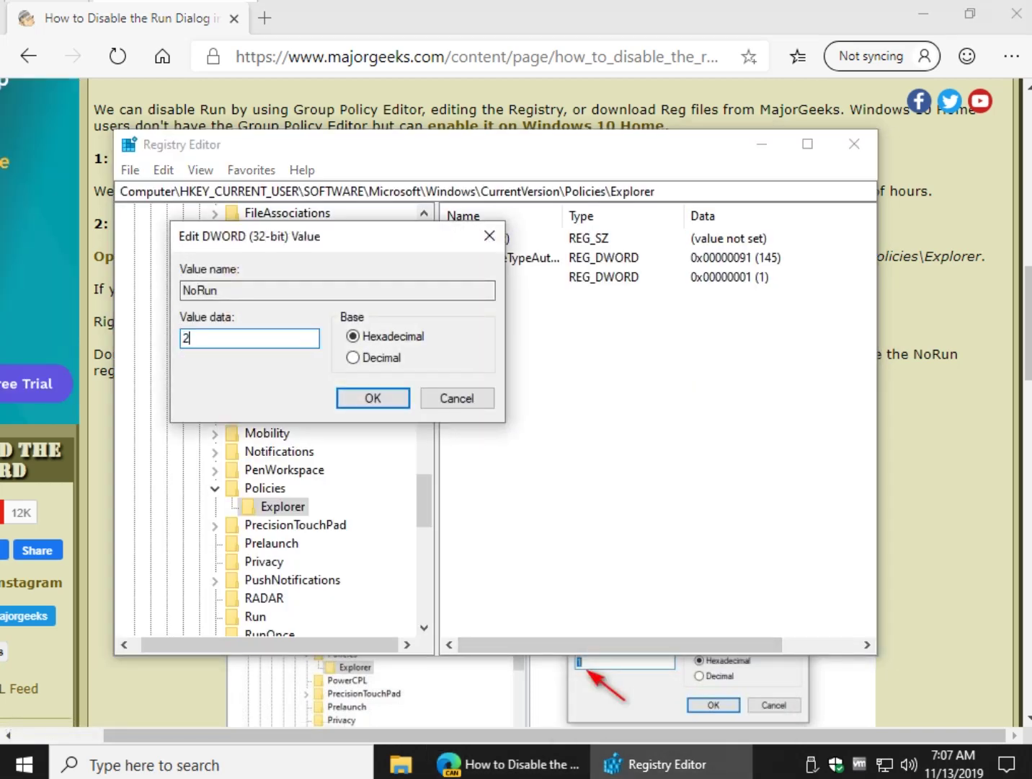
{"action": "left_click", "coordinate": [373, 397]}
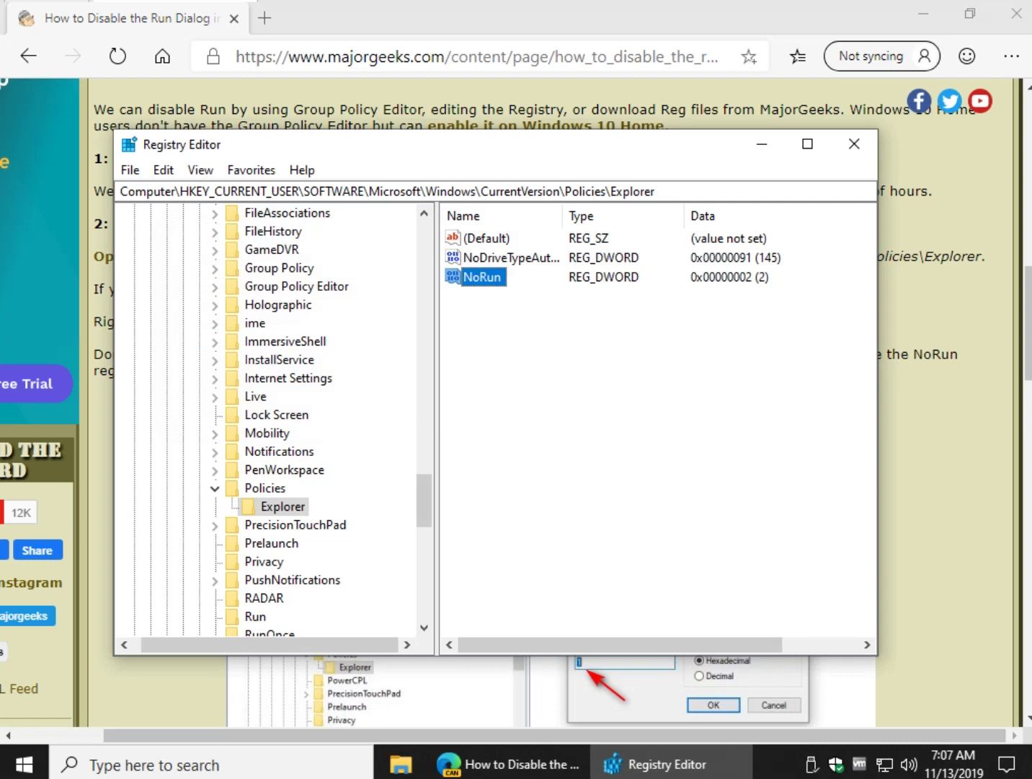
- Delete the NoRun value from the Policies\Explorer key and close Registry Editor
{"action": "key", "text": "Delete"}
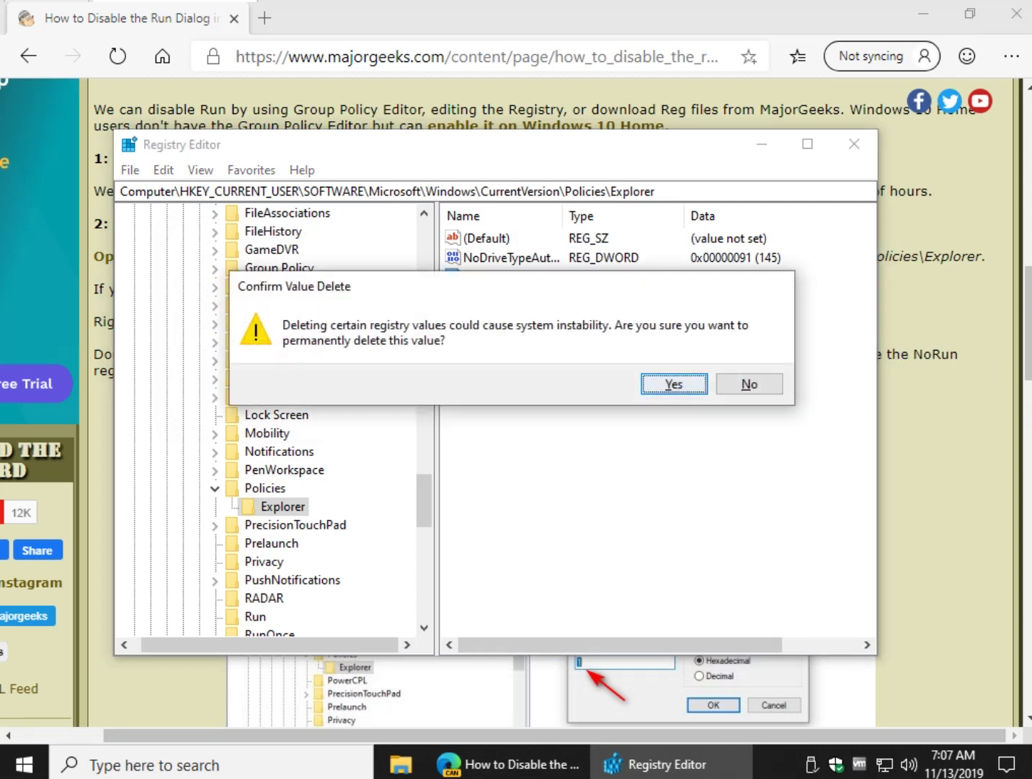
{"action": "key", "text": "Escape"}
{"action": "right_click", "coordinate": [485, 279]}
{"action": "key", "text": "Down"}
{"action": "key", "text": "Down"}
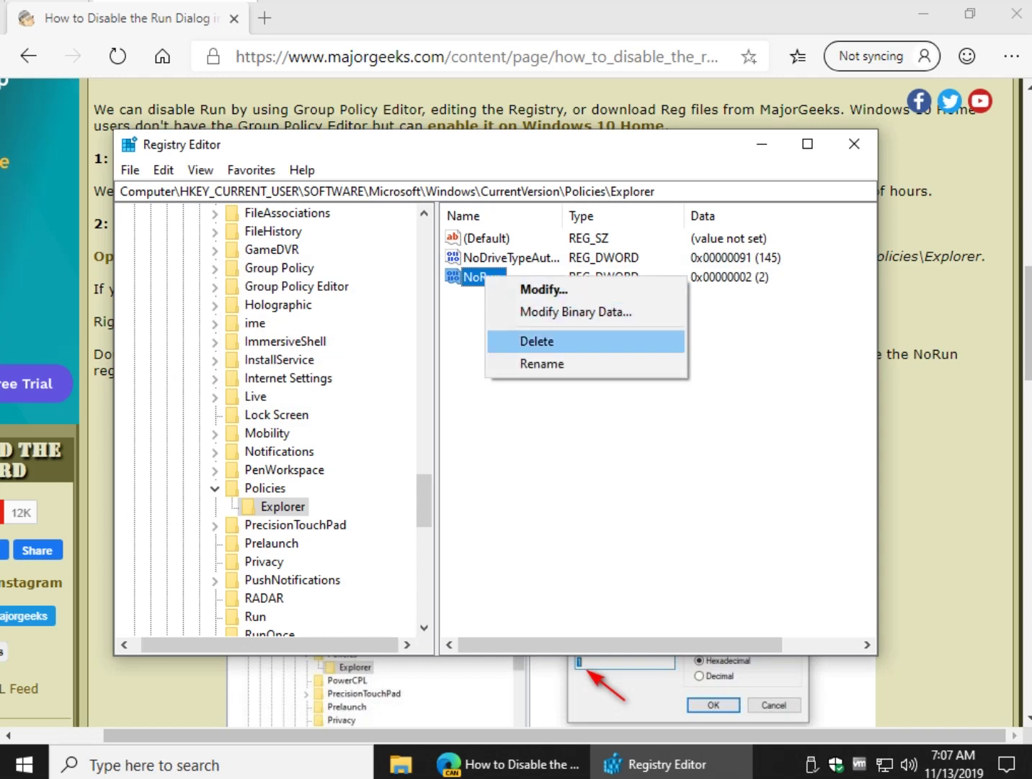
{"action": "key", "text": "Return"}
{"action": "key", "text": "Return"}
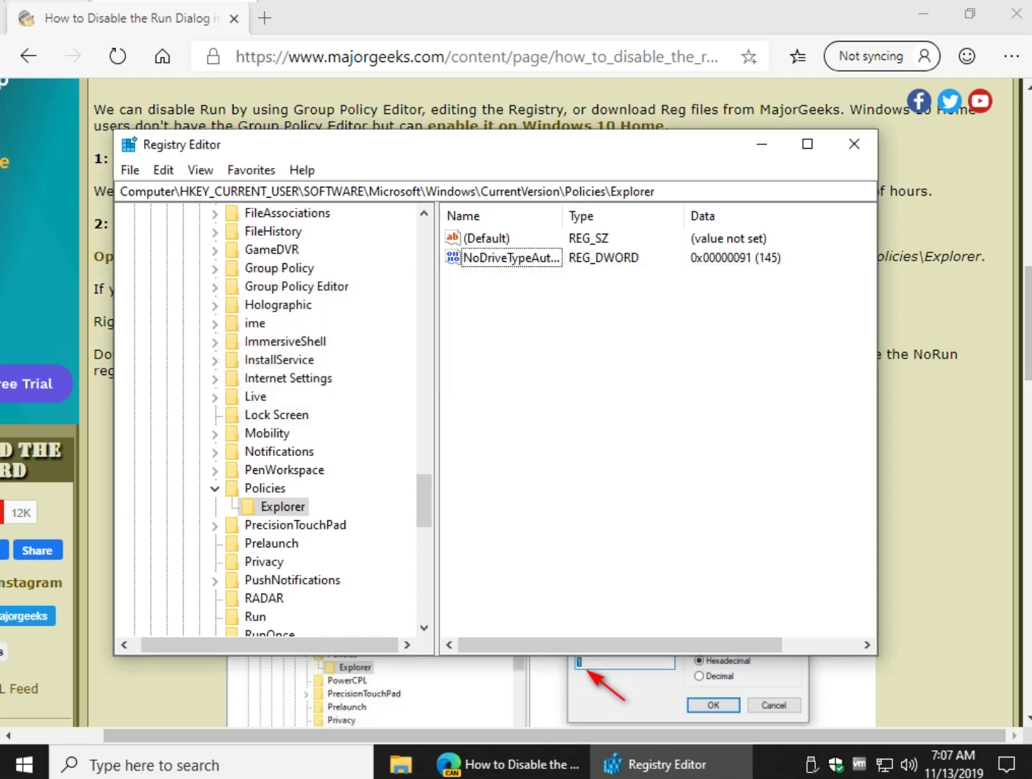
{"action": "left_click", "coordinate": [282, 506]}
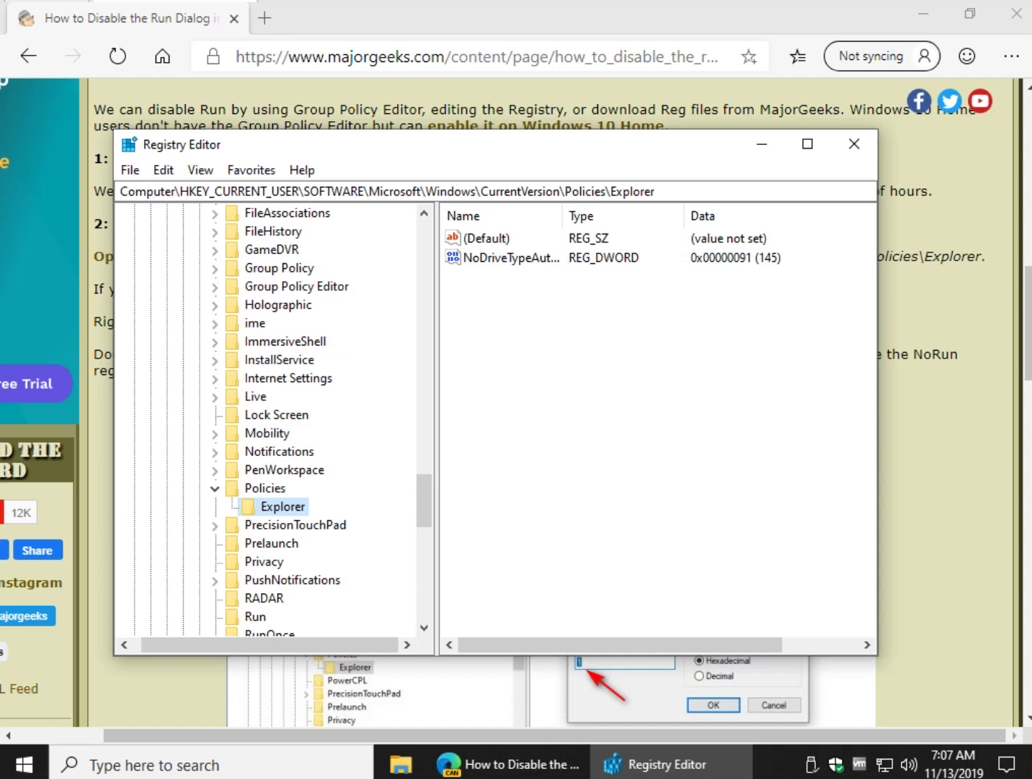
{"action": "left_click_drag", "start_coordinate": [539, 155], "coordinate": [575, 168]}
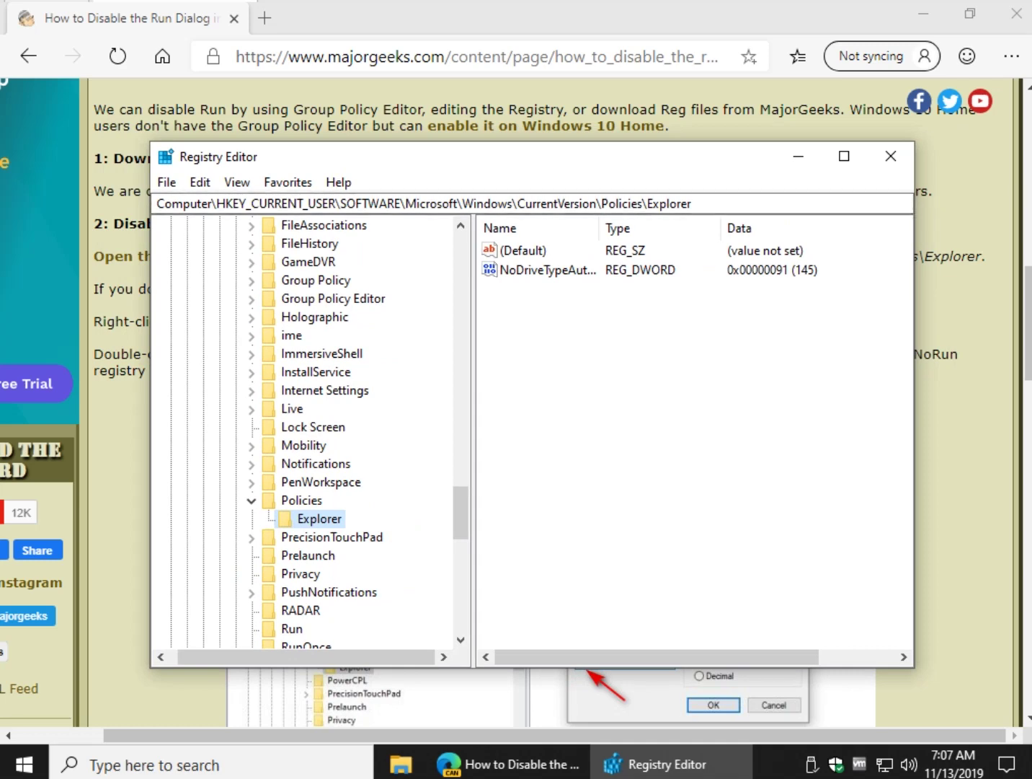
{"action": "left_click", "coordinate": [891, 156]}
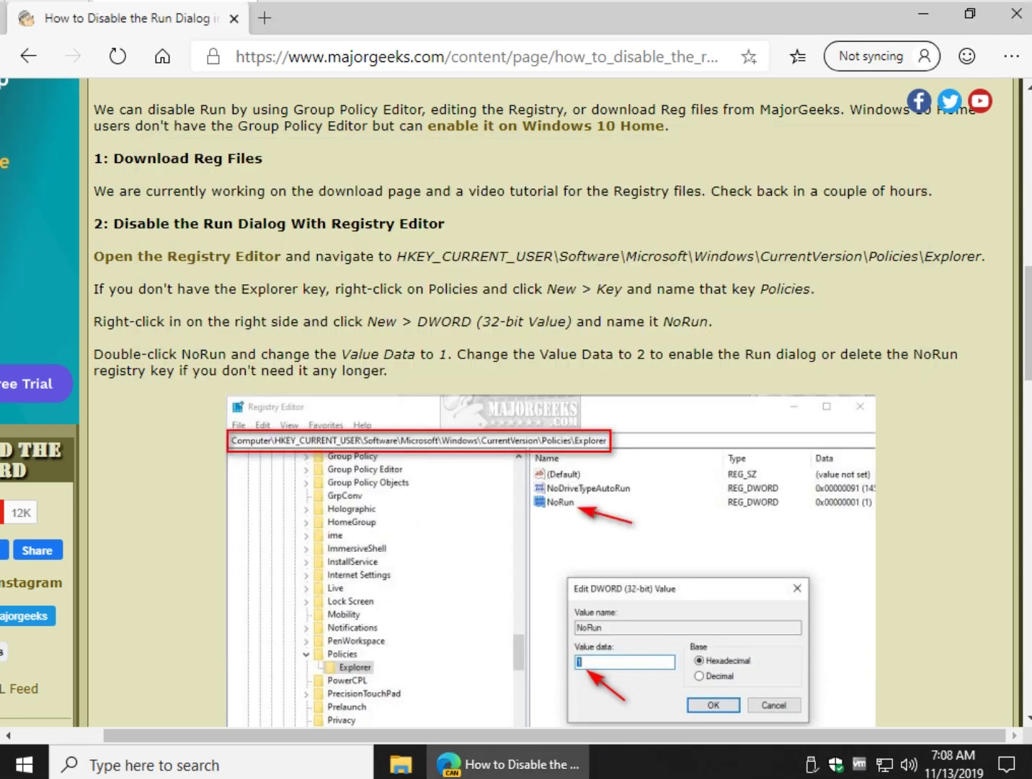
- Review the article's Registry and Group Policy methods, including the linked page on enabling Group Policy Editor, and close that page
{"action": "scroll", "coordinate": [516, 403], "scroll_direction": "down", "scroll_amount": 10}
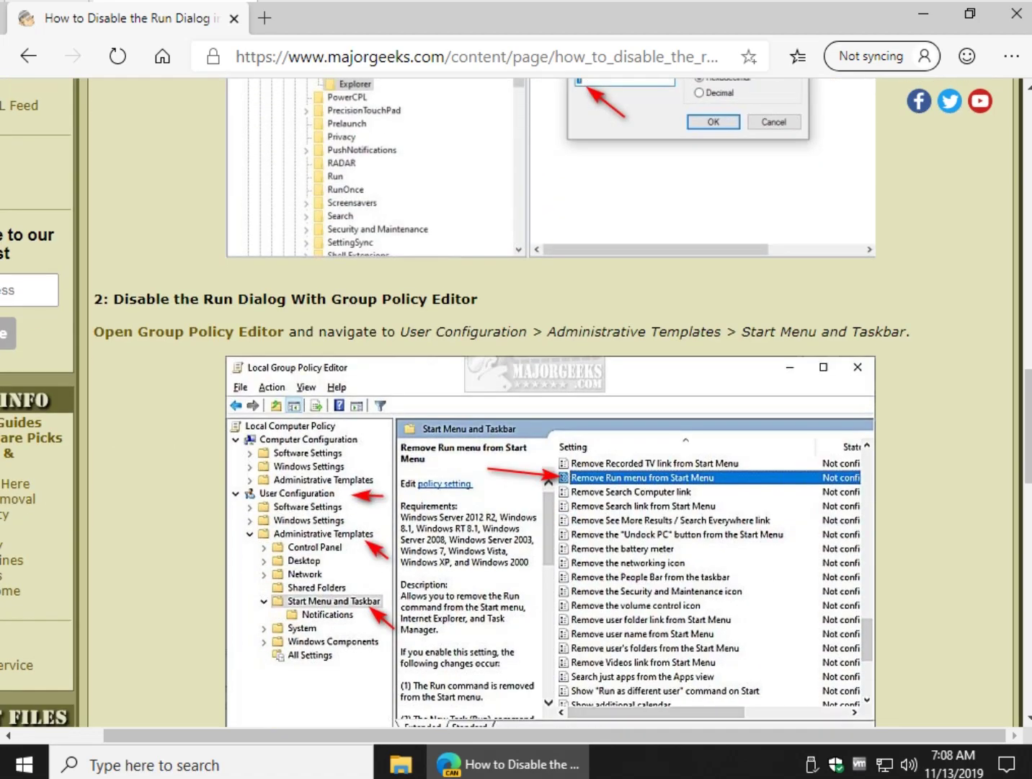
{"action": "scroll", "coordinate": [516, 403], "scroll_direction": "up", "scroll_amount": 1}
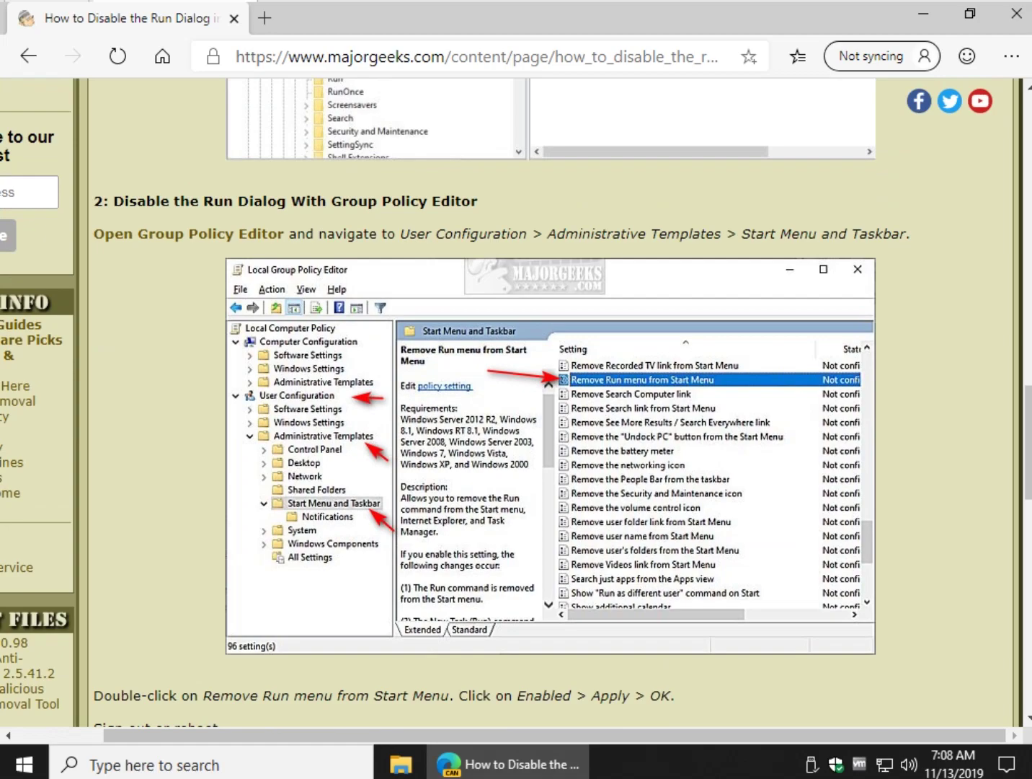
{"action": "scroll", "coordinate": [516, 402], "scroll_direction": "up", "scroll_amount": 20}
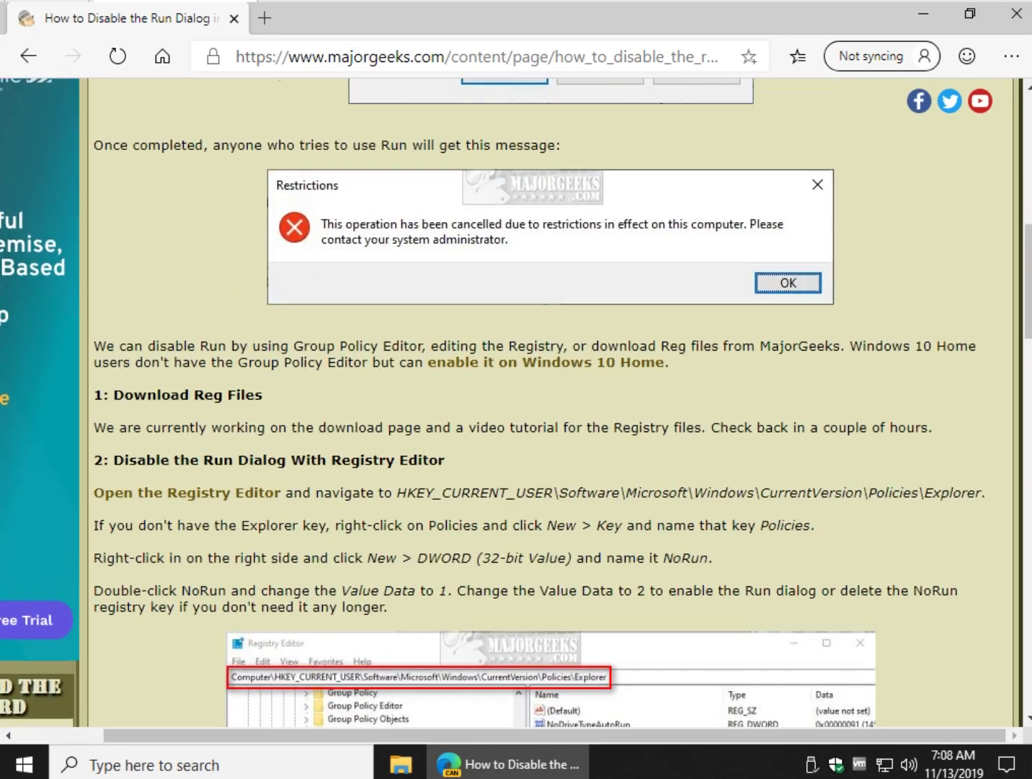
{"action": "scroll", "coordinate": [516, 402], "scroll_direction": "up", "scroll_amount": 3}
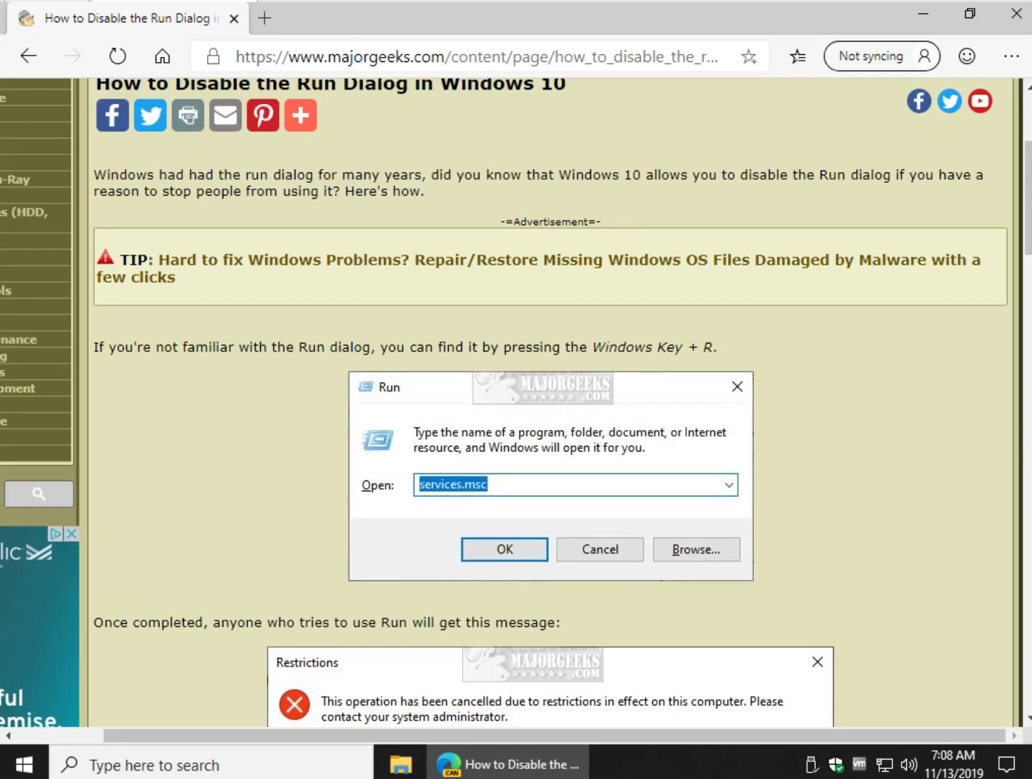
{"action": "scroll", "coordinate": [516, 403], "scroll_direction": "down", "scroll_amount": 7}
{"action": "scroll", "coordinate": [517, 416], "scroll_direction": "down", "scroll_amount": 1}
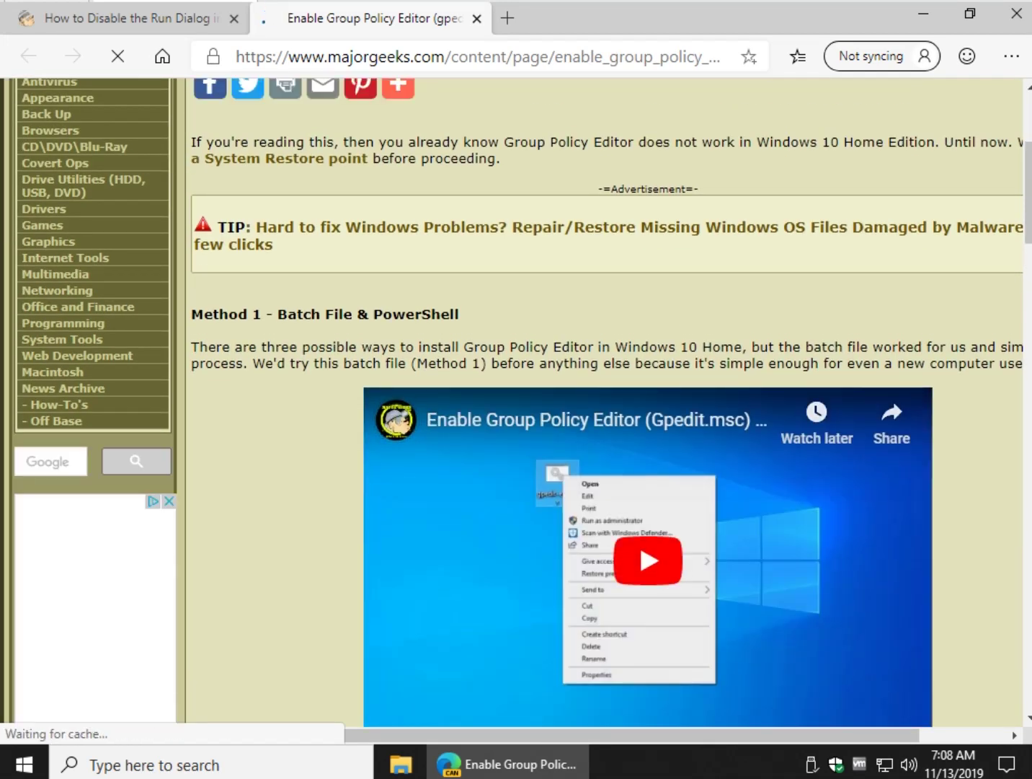
{"action": "left_click", "coordinate": [476, 18]}
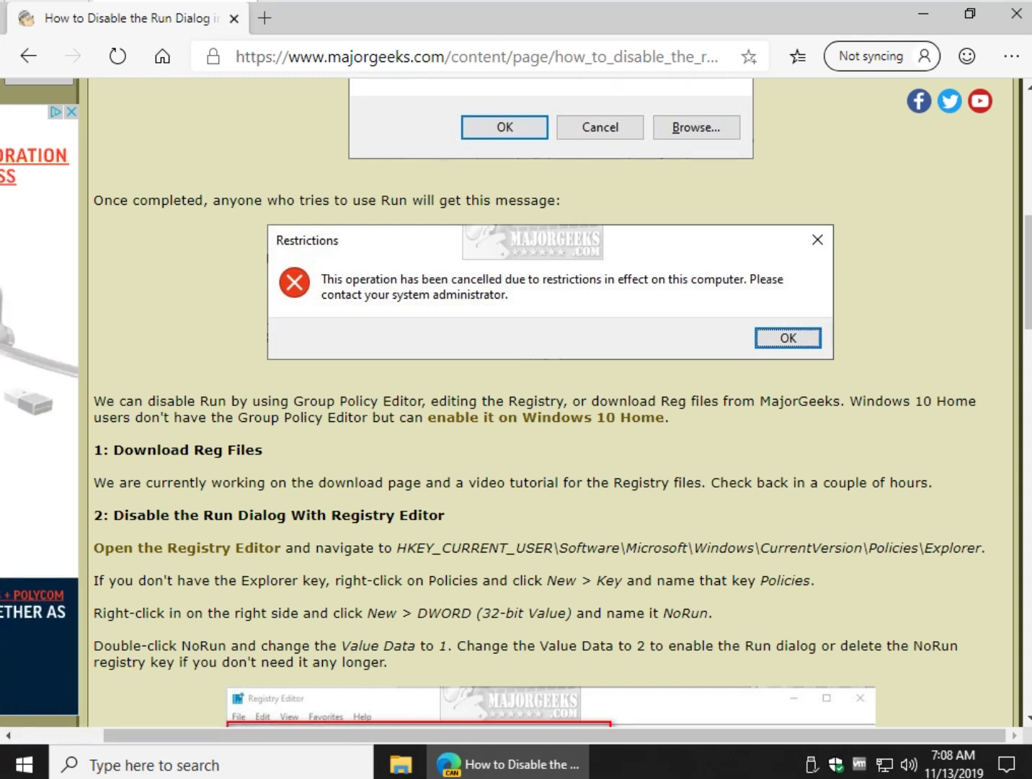
{"action": "scroll", "coordinate": [516, 403], "scroll_direction": "down", "scroll_amount": 4}
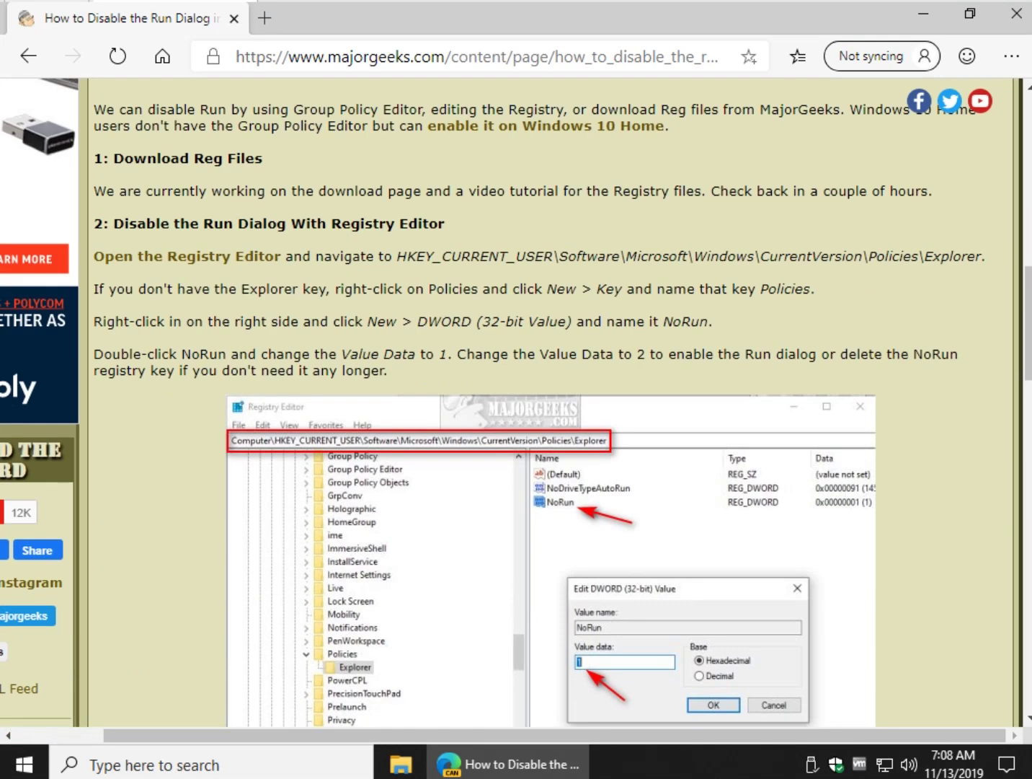
{"action": "scroll", "coordinate": [516, 404], "scroll_direction": "down", "scroll_amount": 10}
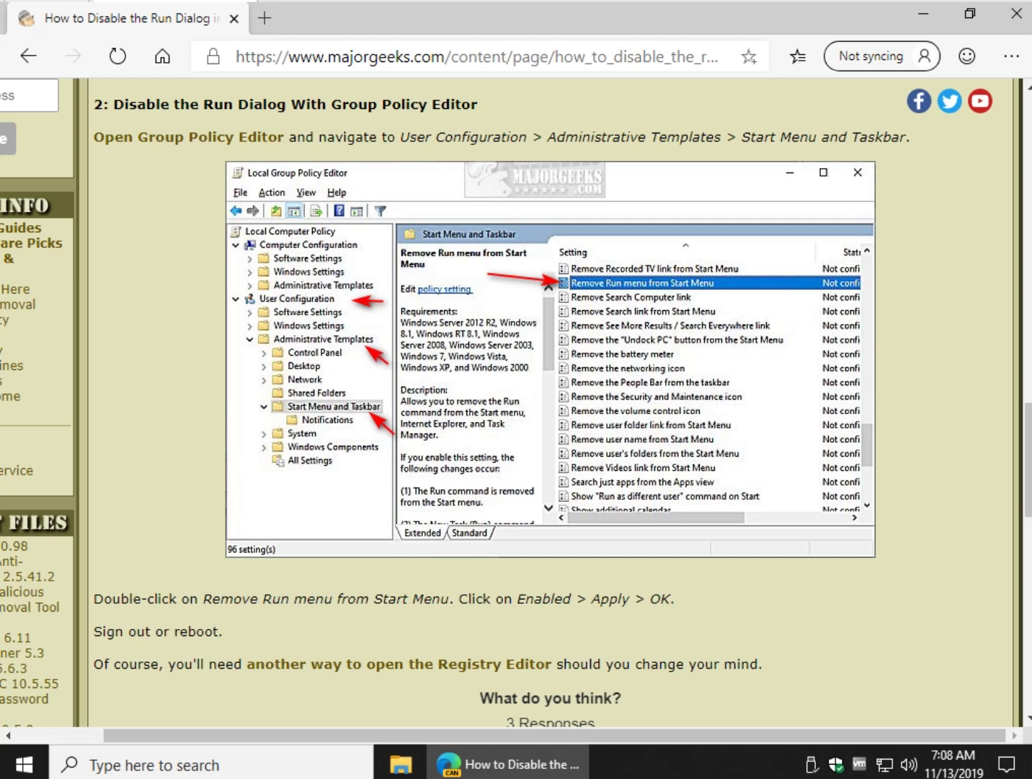
- Open the Local Group Policy Editor by running gpedit.msc from the Run dialog
{"action": "key", "text": "super+r"}
{"action": "type", "text": "grpei"}
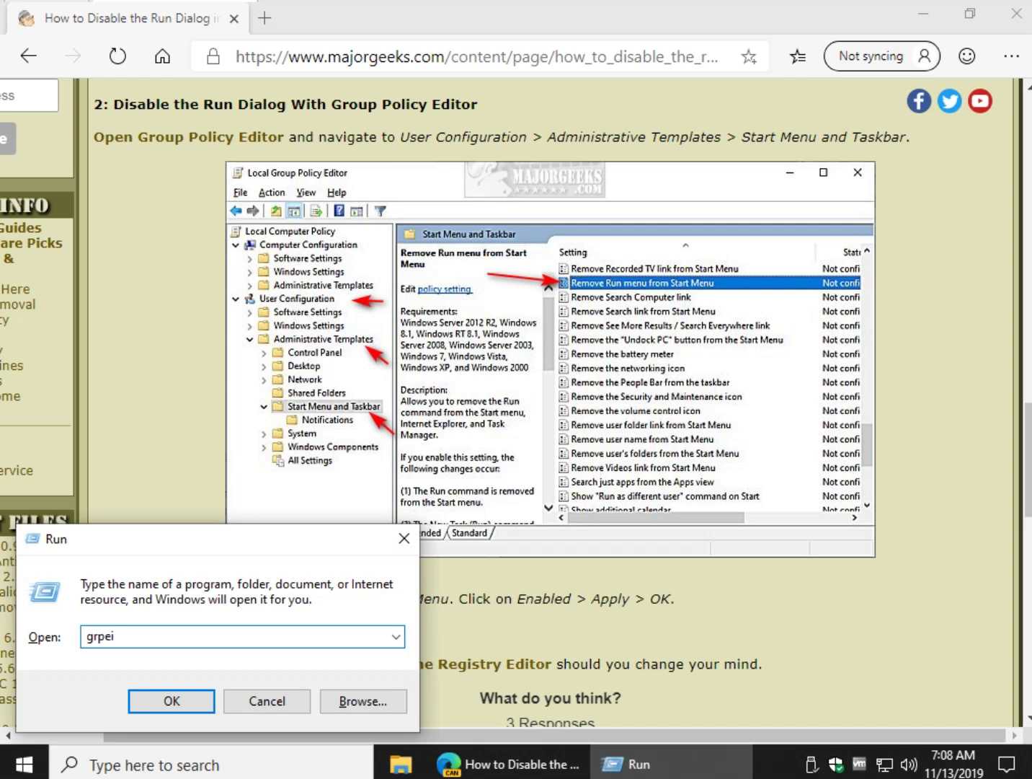
{"action": "key", "text": "BackSpace"}
{"action": "key", "text": "BackSpace"}
{"action": "key", "text": "BackSpace"}
{"action": "key", "text": "BackSpace"}
{"action": "type", "text": "e"}
{"action": "key", "text": "BackSpace"}
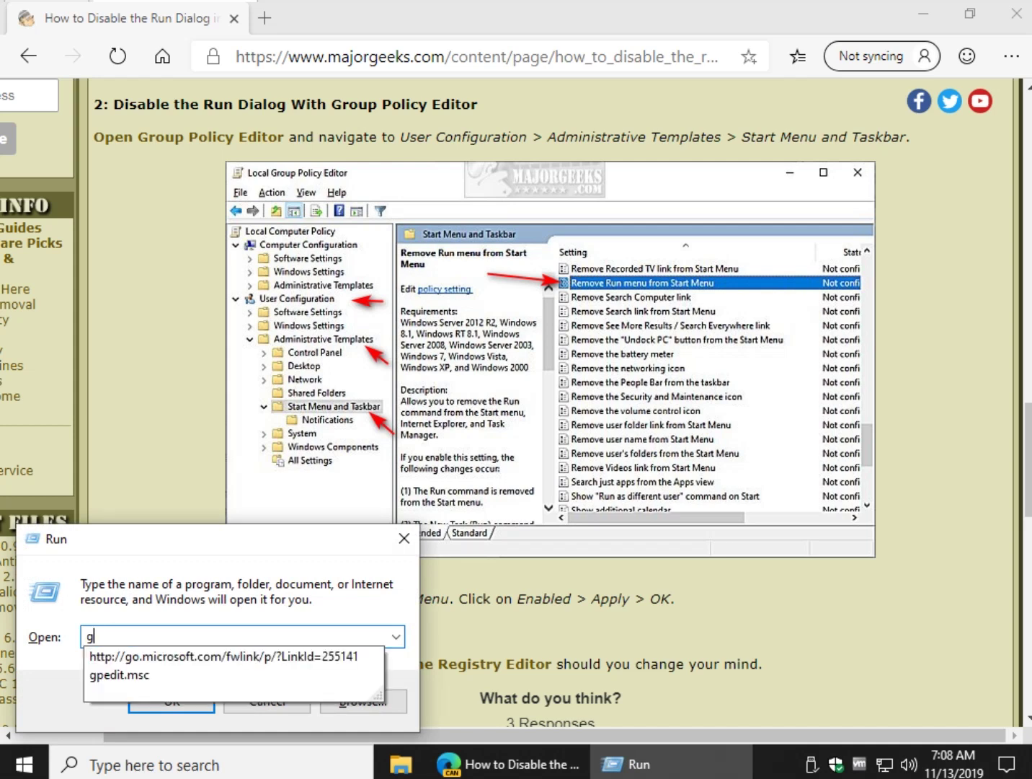
{"action": "type", "text": "pedit.msc"}
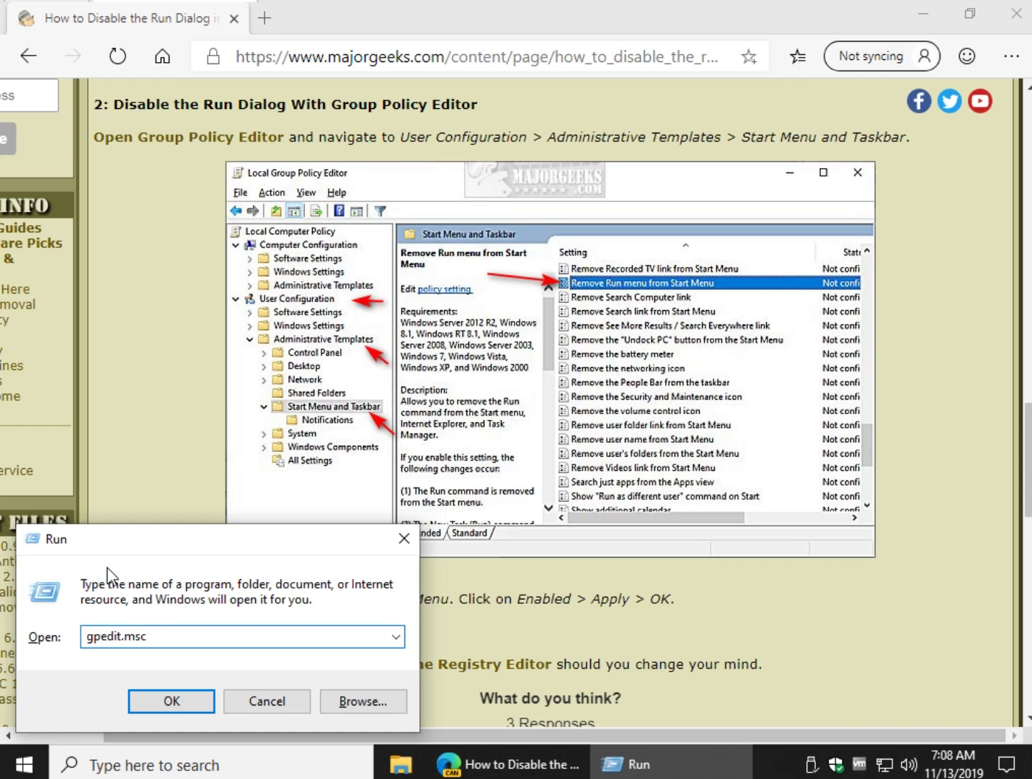
{"action": "left_click", "coordinate": [172, 701]}
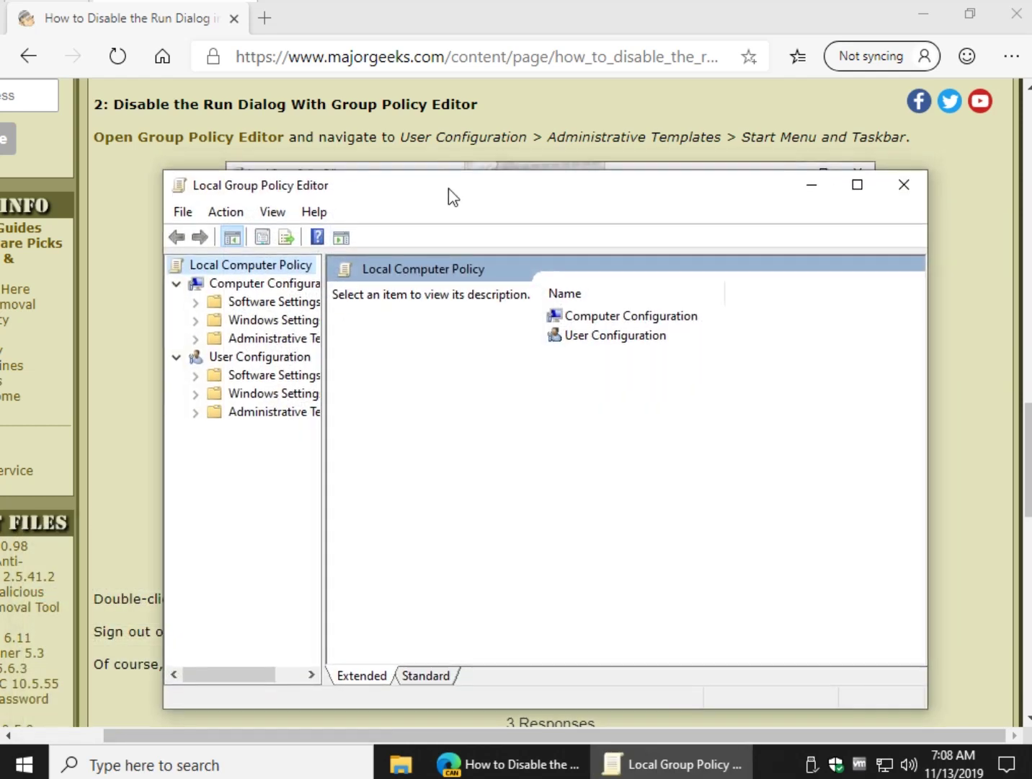
{"action": "left_click_drag", "start_coordinate": [449, 188], "coordinate": [447, 189]}
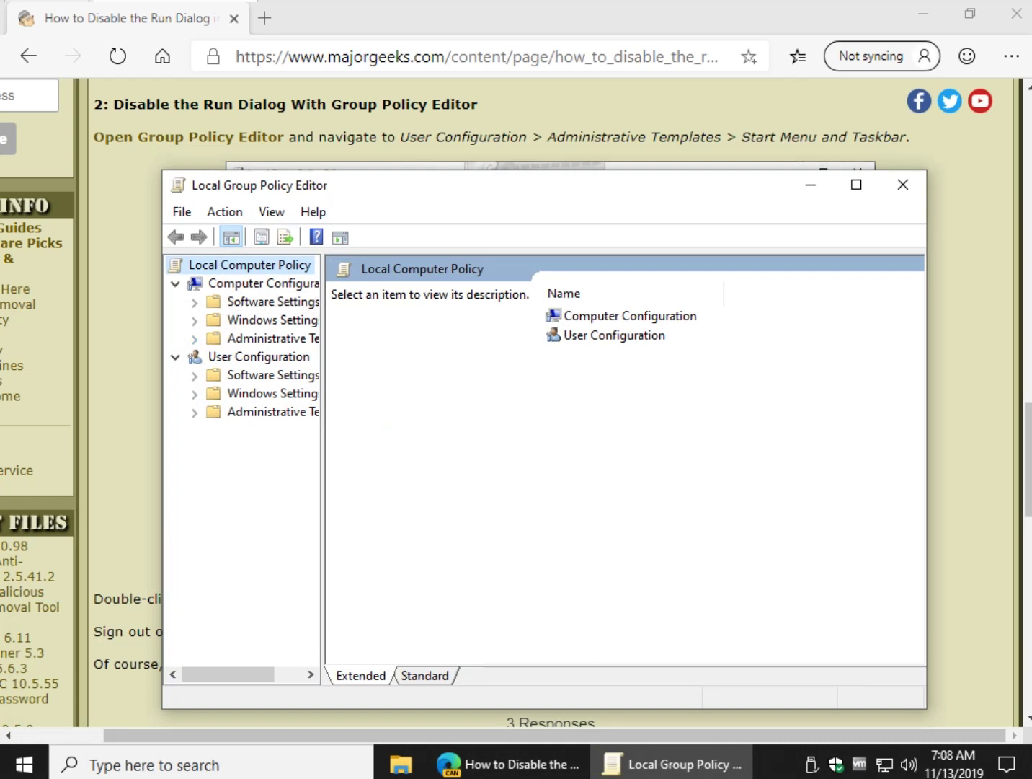
- Show the Start Menu and Taskbar policies under User Configuration > Administrative Templates and sort them by setting name
{"action": "left_click", "coordinate": [193, 412]}
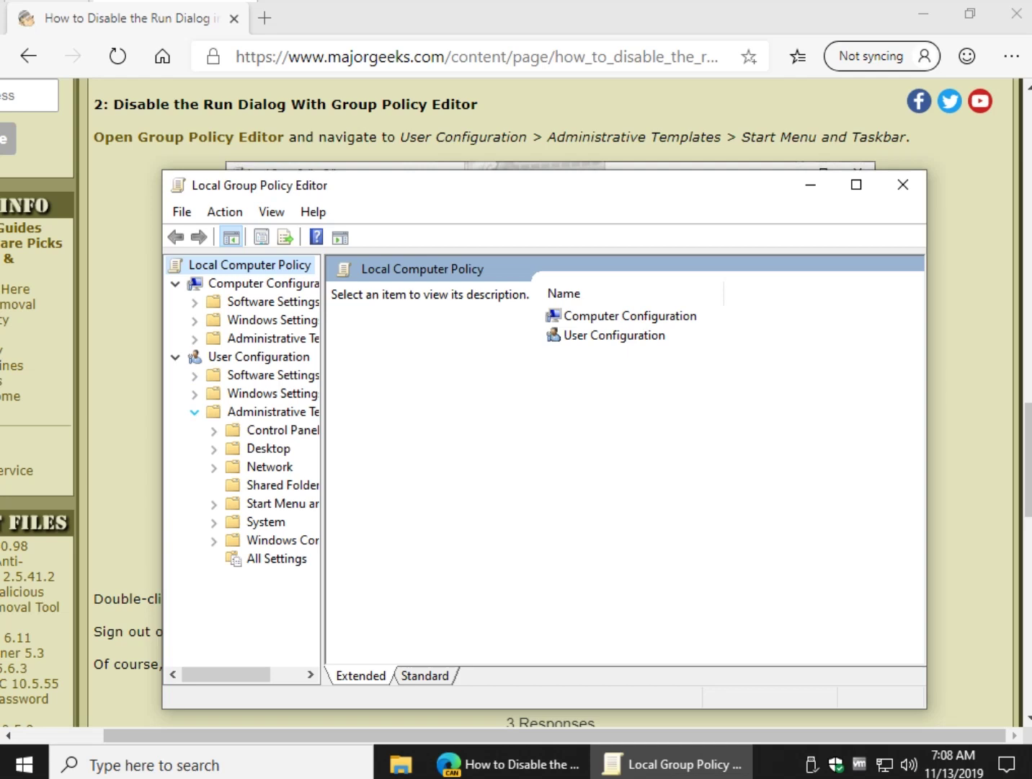
{"action": "left_click", "coordinate": [282, 503]}
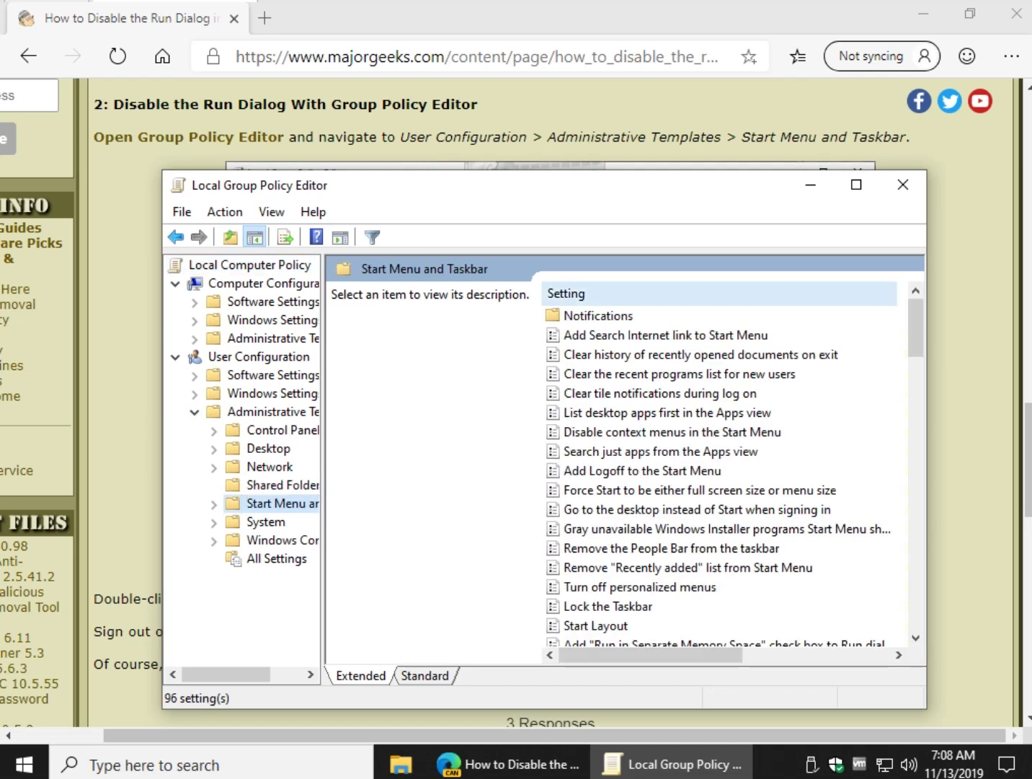
{"action": "left_click", "coordinate": [718, 293]}
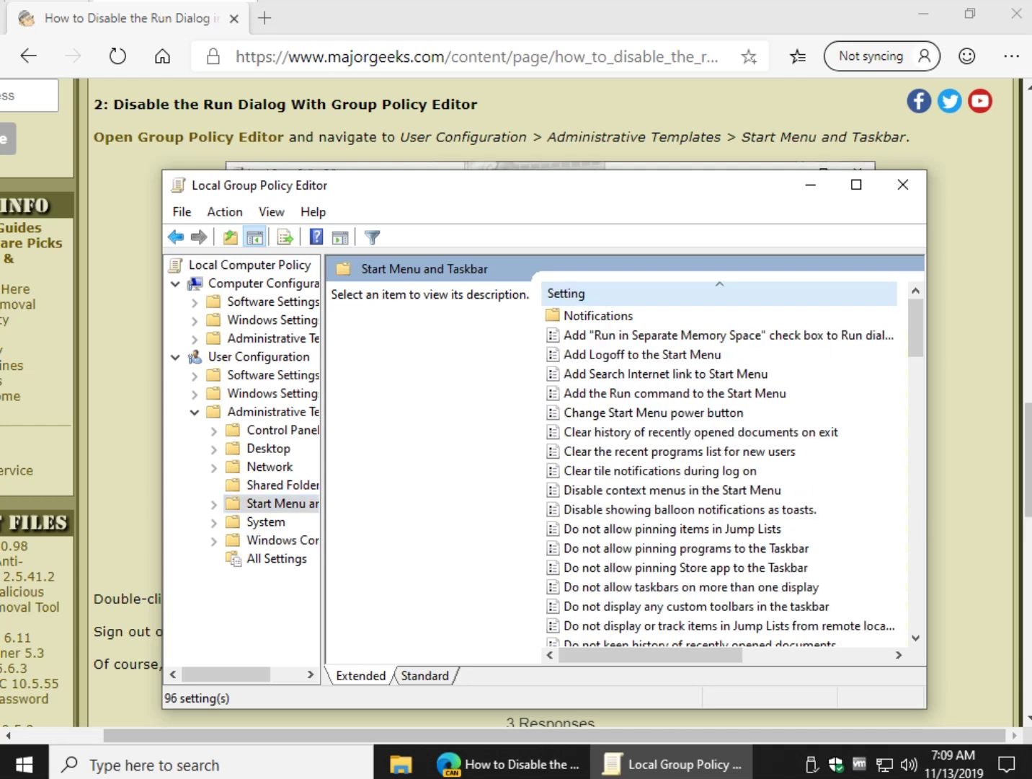
- Look up the required policy name in the article and open the "Remove Run menu from Start Menu" policy in Local Group Policy Editor
{"action": "key", "text": "alt+Tab"}
{"action": "scroll", "coordinate": [549, 401], "scroll_direction": "down", "scroll_amount": 4}
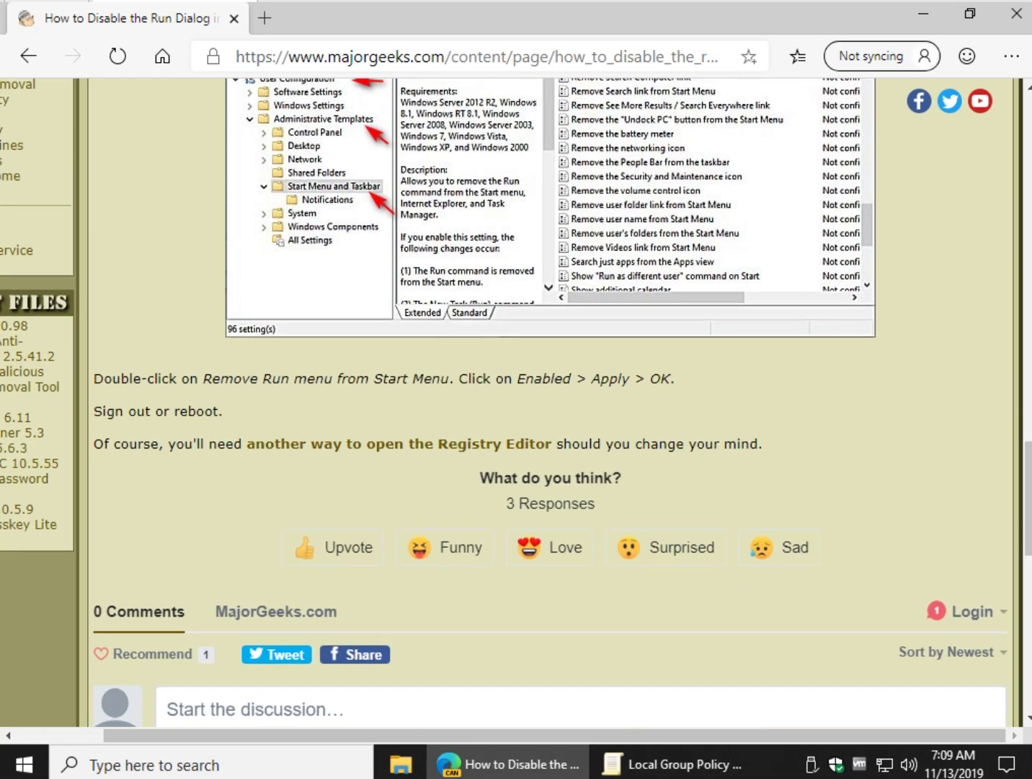
{"action": "left_click_drag", "start_coordinate": [203, 308], "coordinate": [448, 307]}
{"action": "mouse_move", "coordinate": [671, 763]}
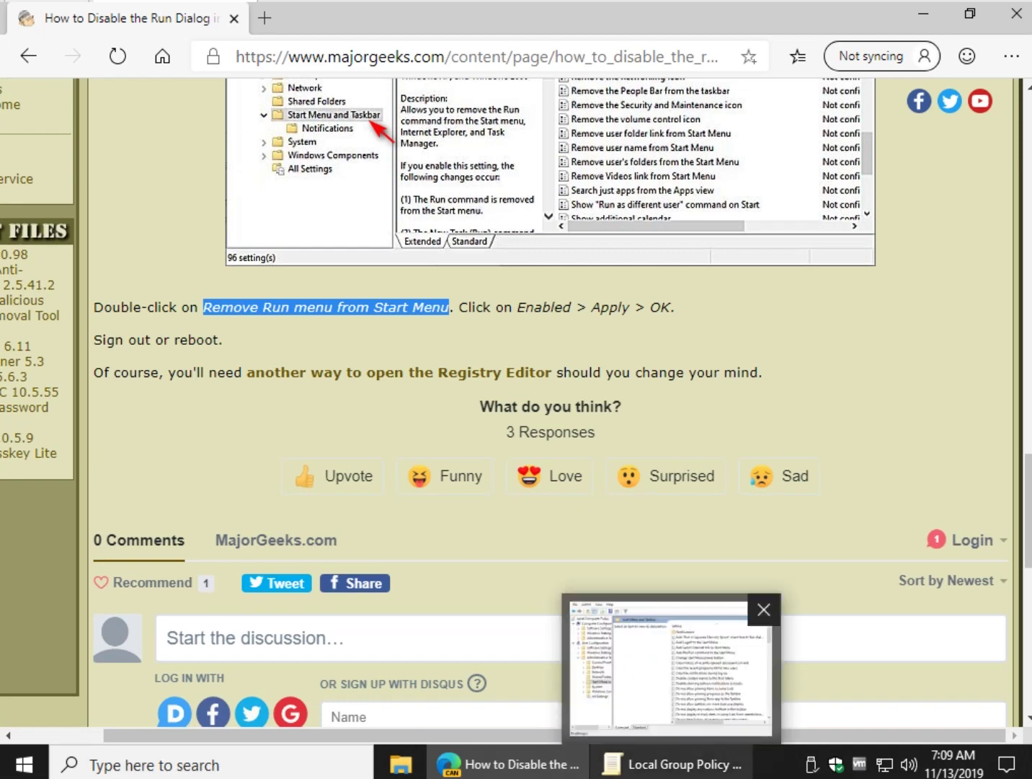
{"action": "left_click", "coordinate": [670, 666]}
{"action": "scroll", "coordinate": [721, 462], "scroll_direction": "down", "scroll_amount": 8}
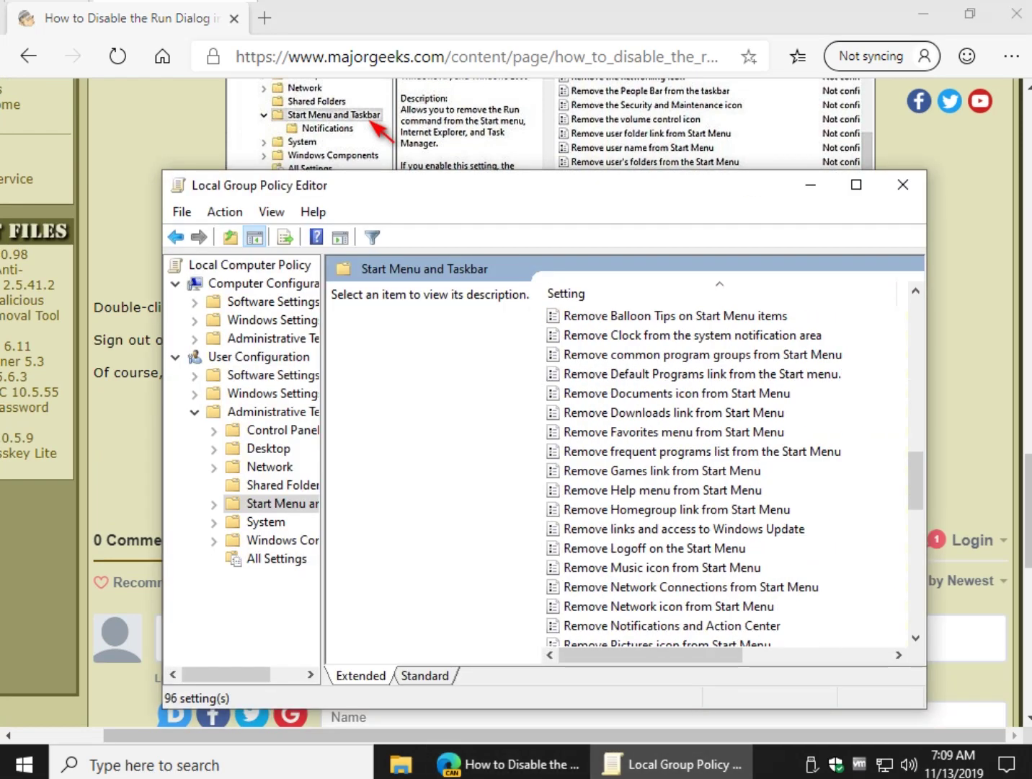
{"action": "scroll", "coordinate": [721, 462], "scroll_direction": "down", "scroll_amount": 5}
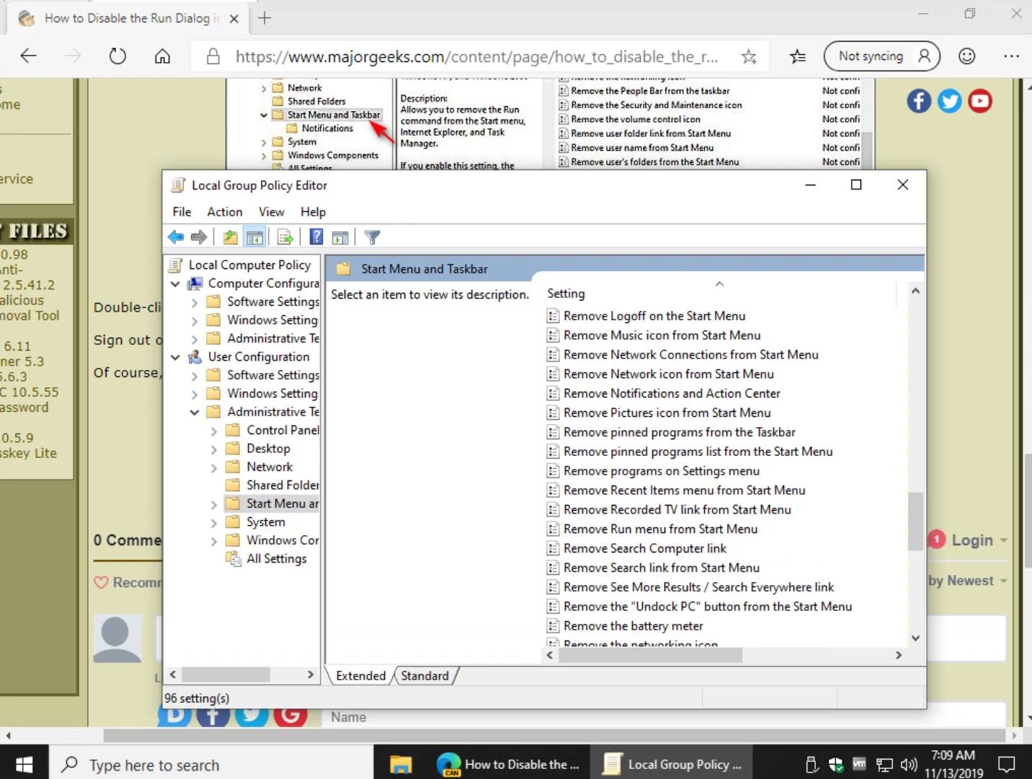
{"action": "left_click", "coordinate": [661, 471]}
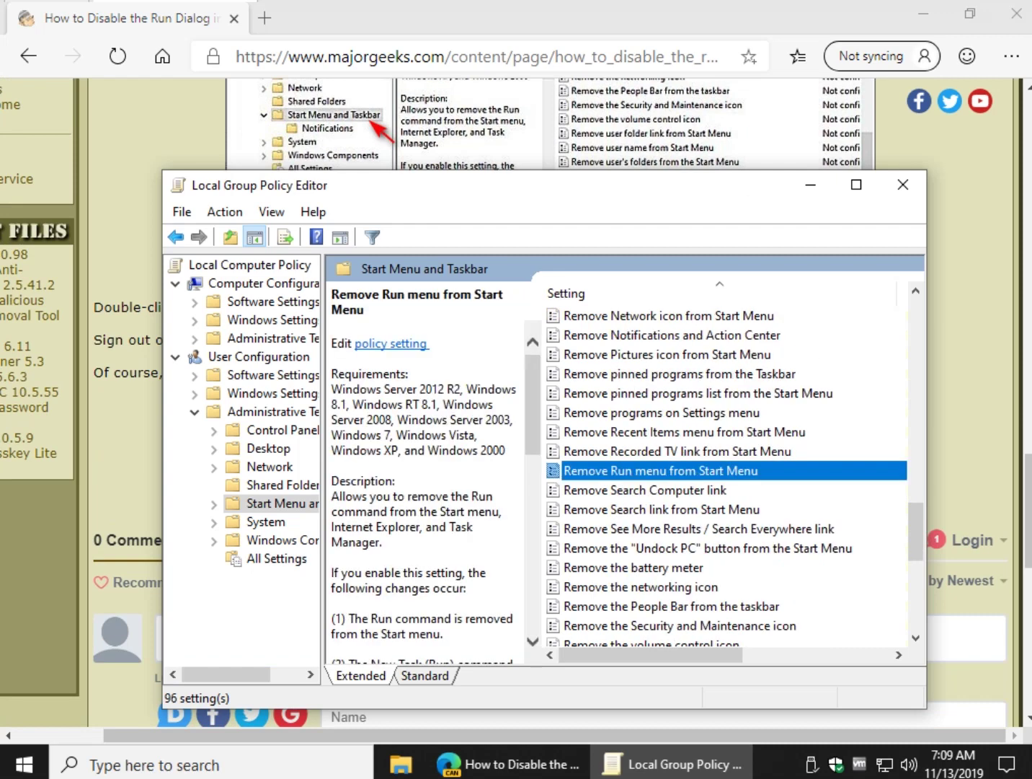
{"action": "key", "text": "Return"}
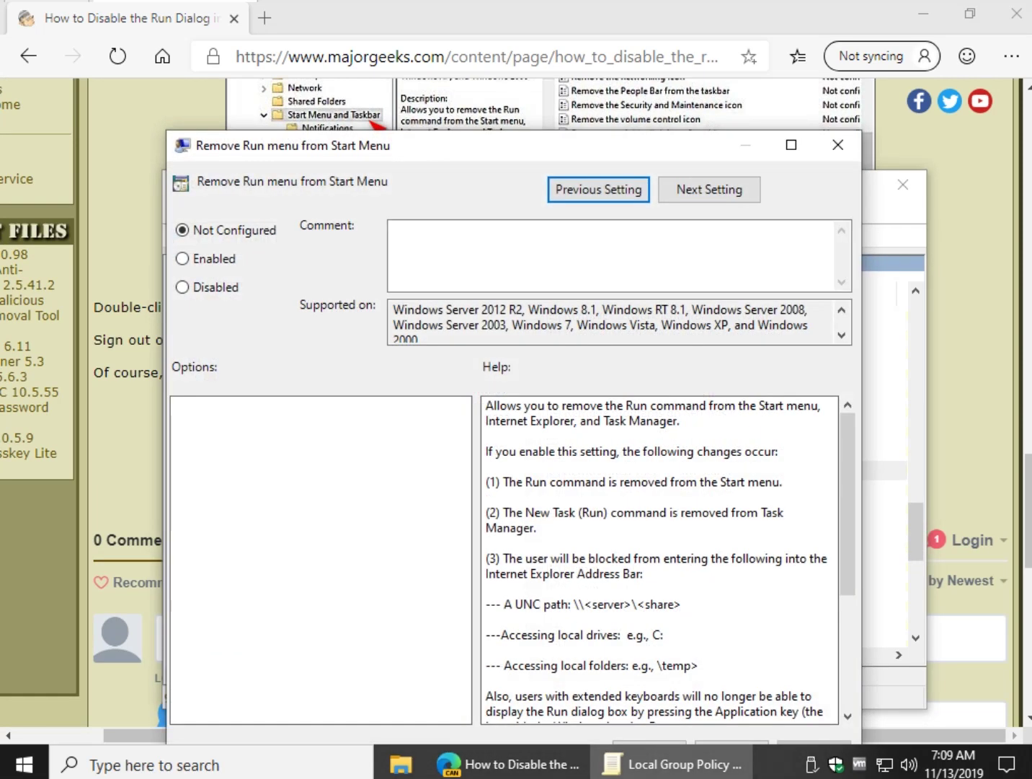
- Set the "Remove Run menu from Start Menu" policy to Enabled, apply it, and test whether the Run dialog opens
{"action": "left_click_drag", "start_coordinate": [513, 145], "coordinate": [493, 88]}
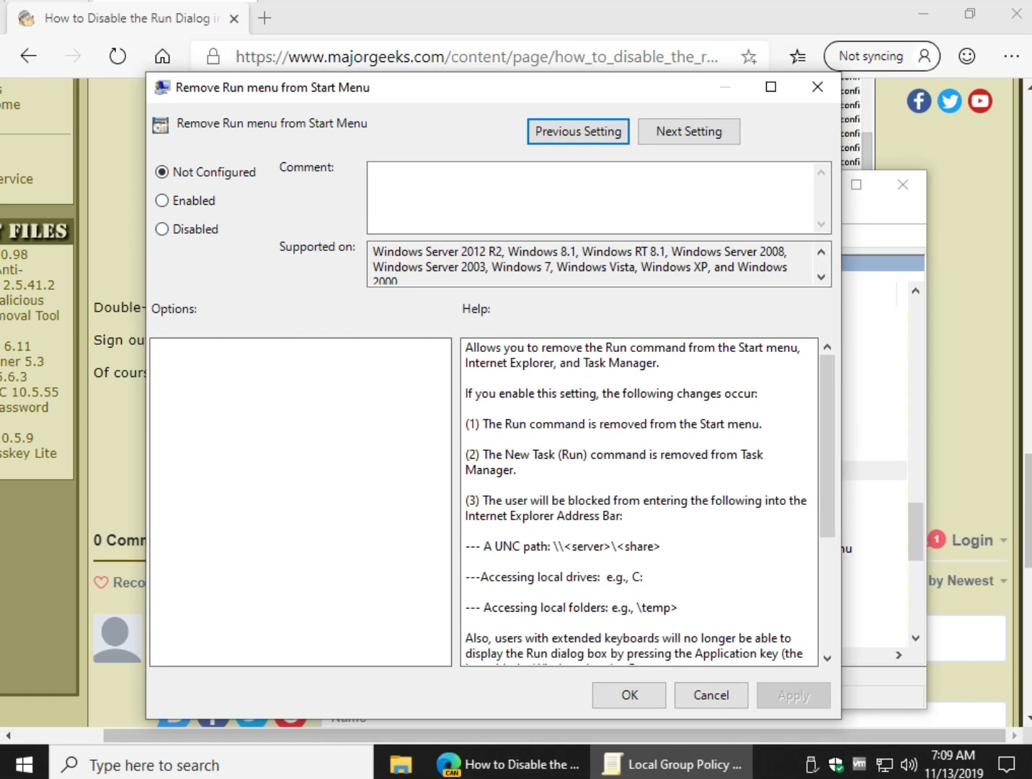
{"action": "left_click", "coordinate": [162, 200]}
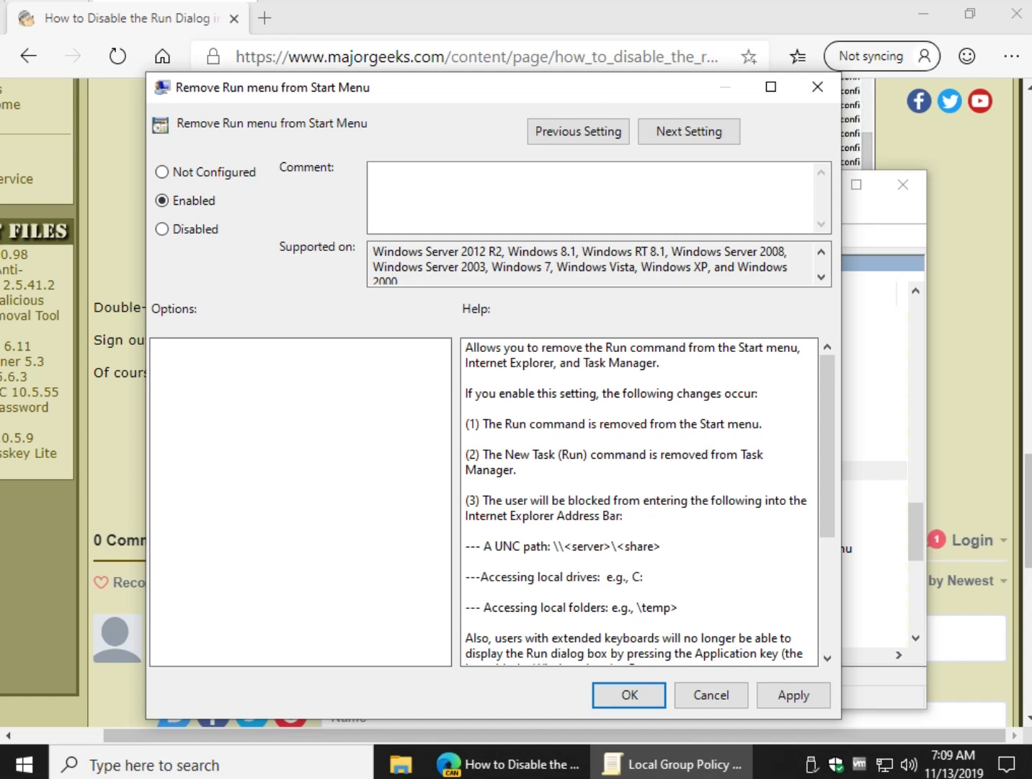
{"action": "left_click", "coordinate": [793, 695]}
{"action": "left_click", "coordinate": [630, 694]}
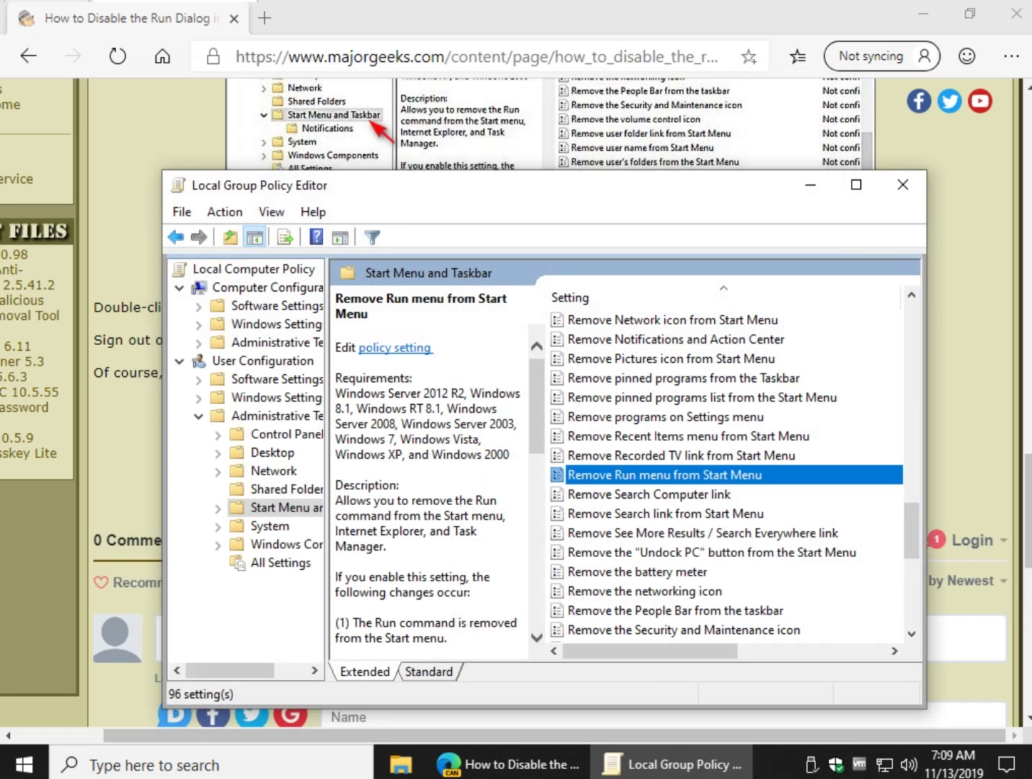
{"action": "key", "text": "super+r"}
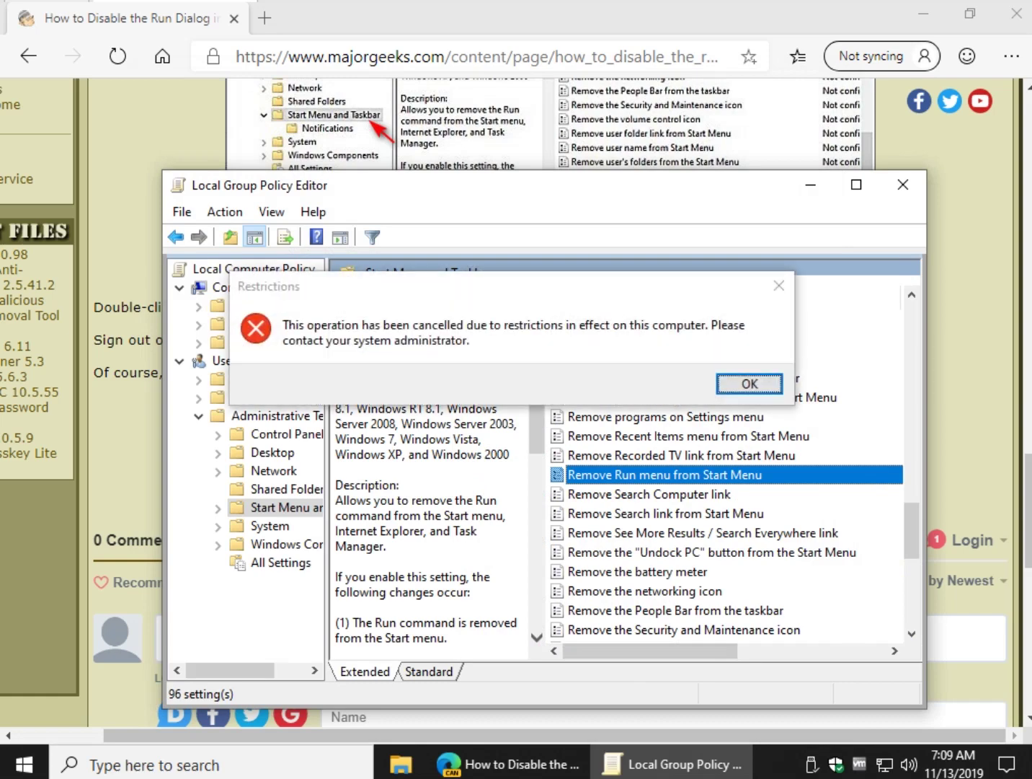
{"action": "key", "text": "Return"}
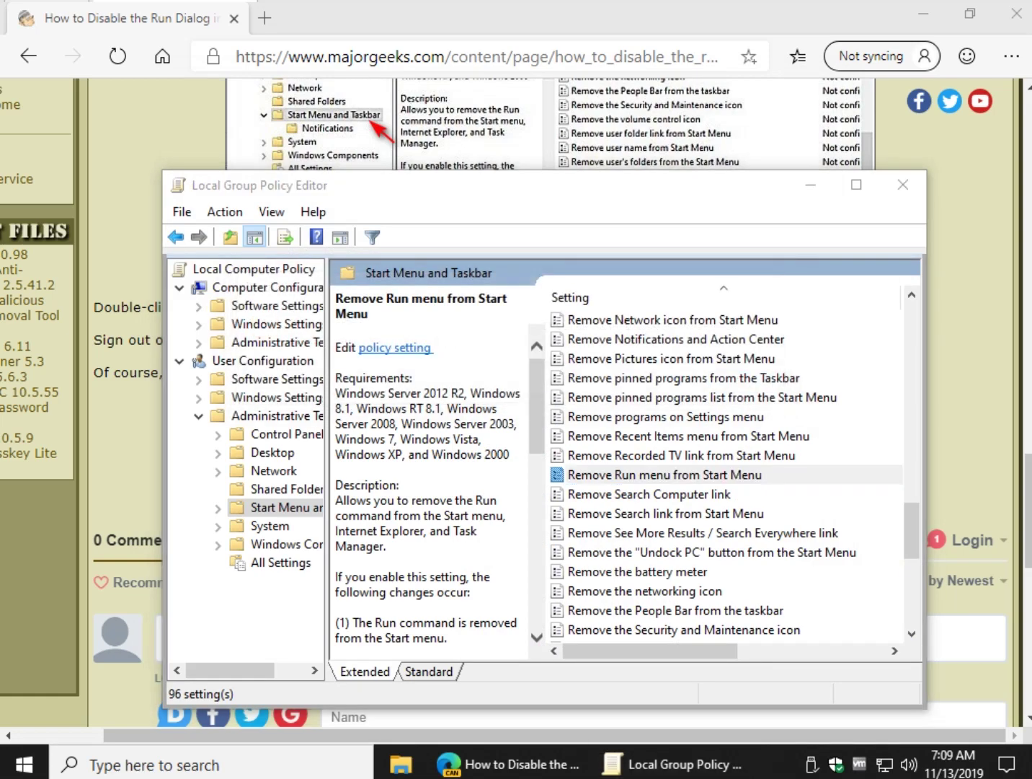
- Set the "Remove Run menu from Start Menu" policy back to Not Configured, test the Run dialog, and close Local Group Policy Editor
{"action": "double_click", "coordinate": [648, 475]}
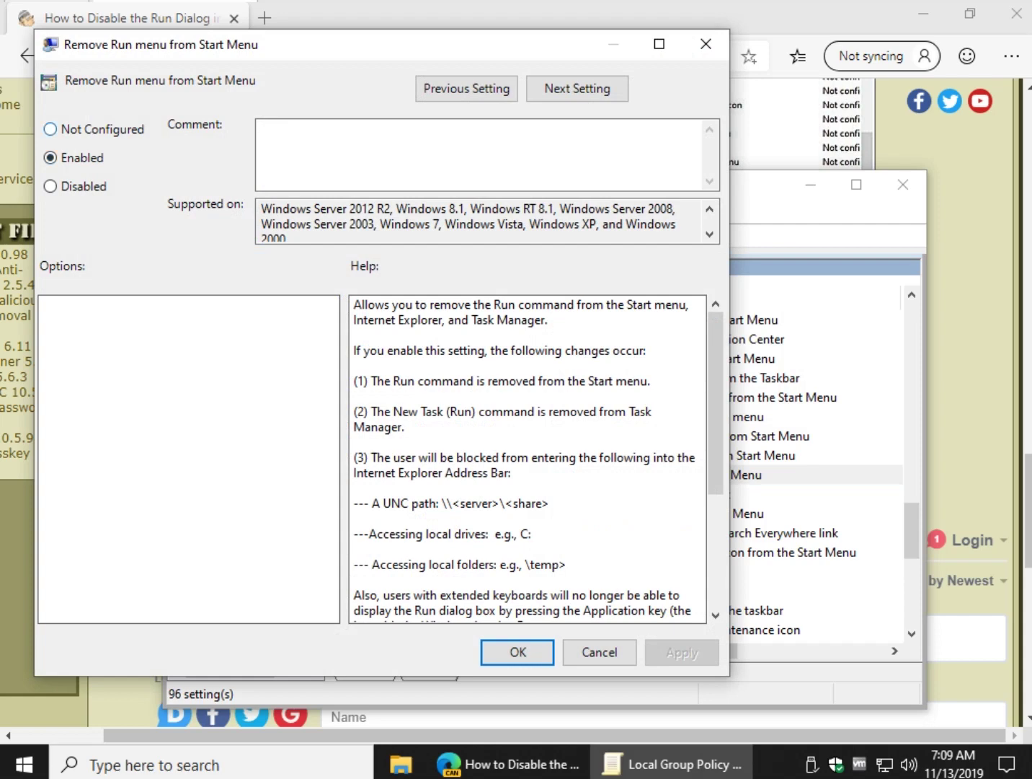
{"action": "left_click", "coordinate": [51, 129]}
{"action": "left_click", "coordinate": [682, 652]}
{"action": "key", "text": "Return"}
{"action": "key", "text": "super+r"}
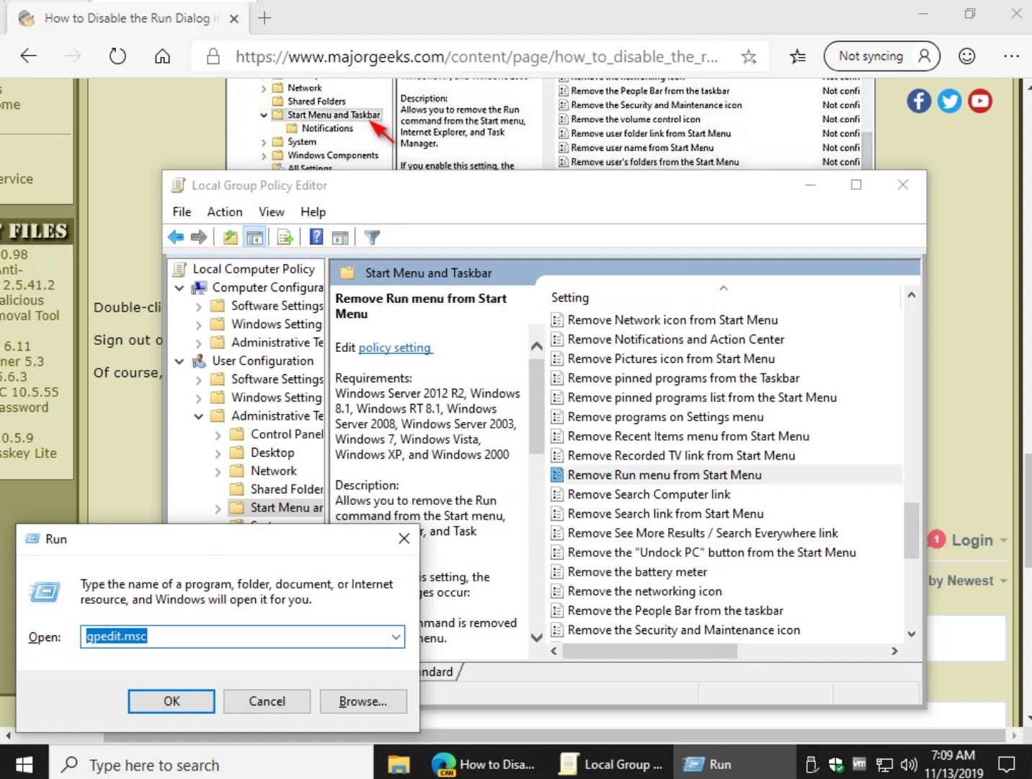
{"action": "left_click", "coordinate": [404, 537]}
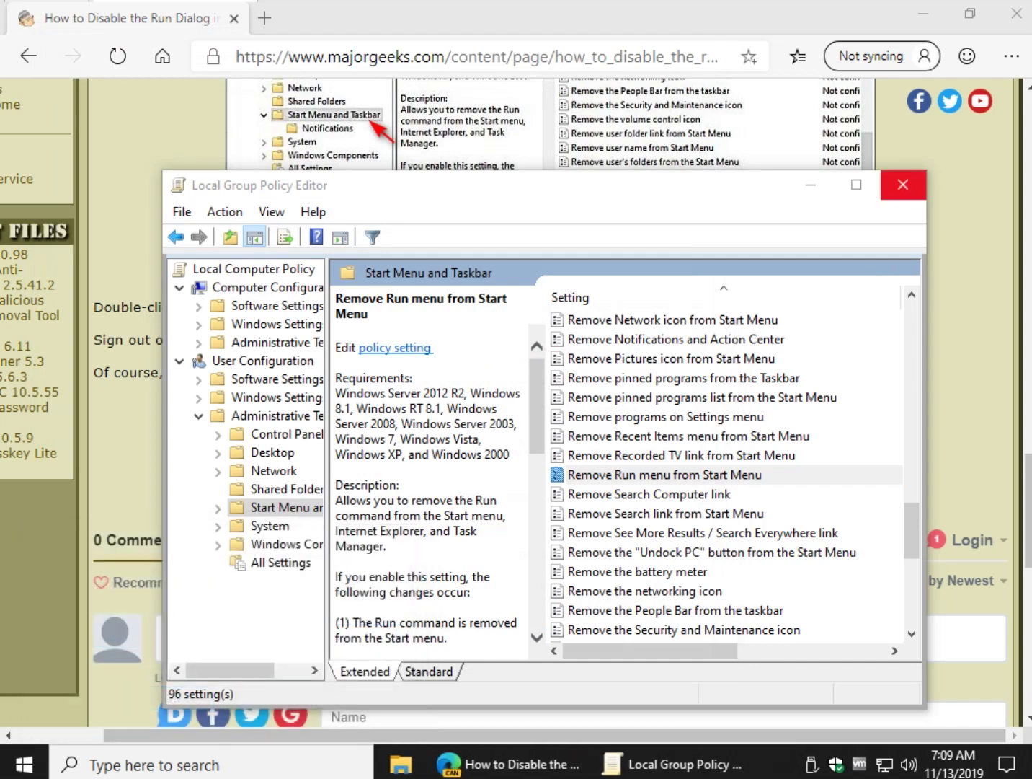
{"action": "left_click", "coordinate": [903, 185]}
- Review the article from its Group Policy instructions back up to the introduction about the Run dialog
{"action": "scroll", "coordinate": [516, 403], "scroll_direction": "up", "scroll_amount": 5}
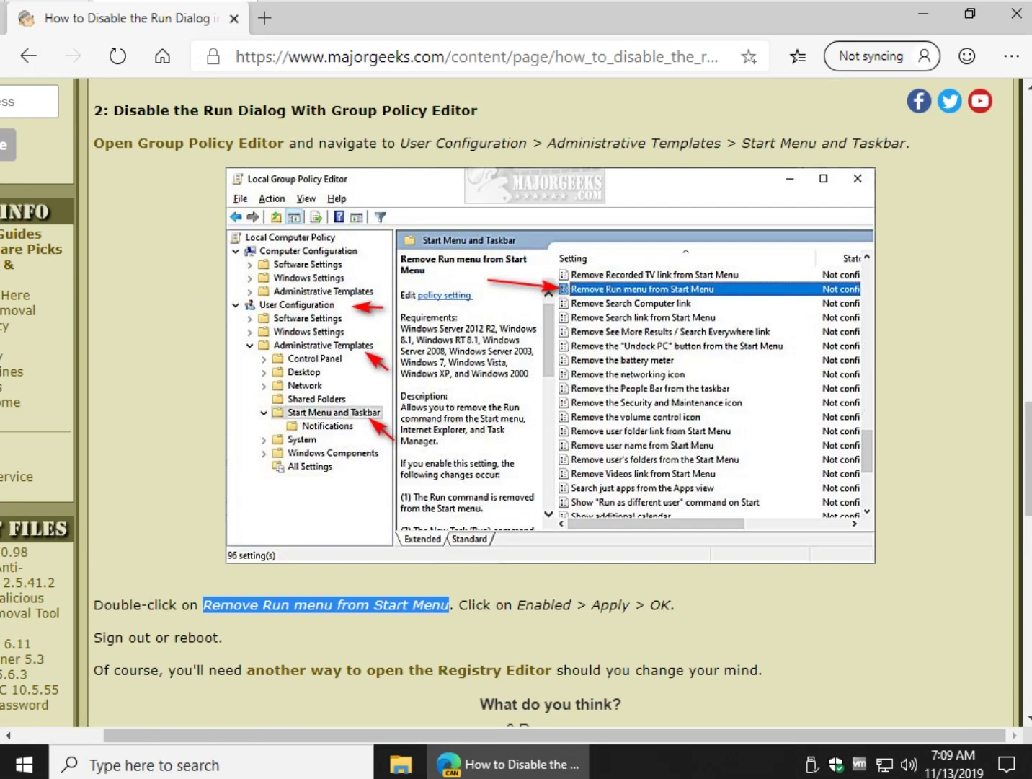
{"action": "scroll", "coordinate": [516, 402], "scroll_direction": "down", "scroll_amount": 4}
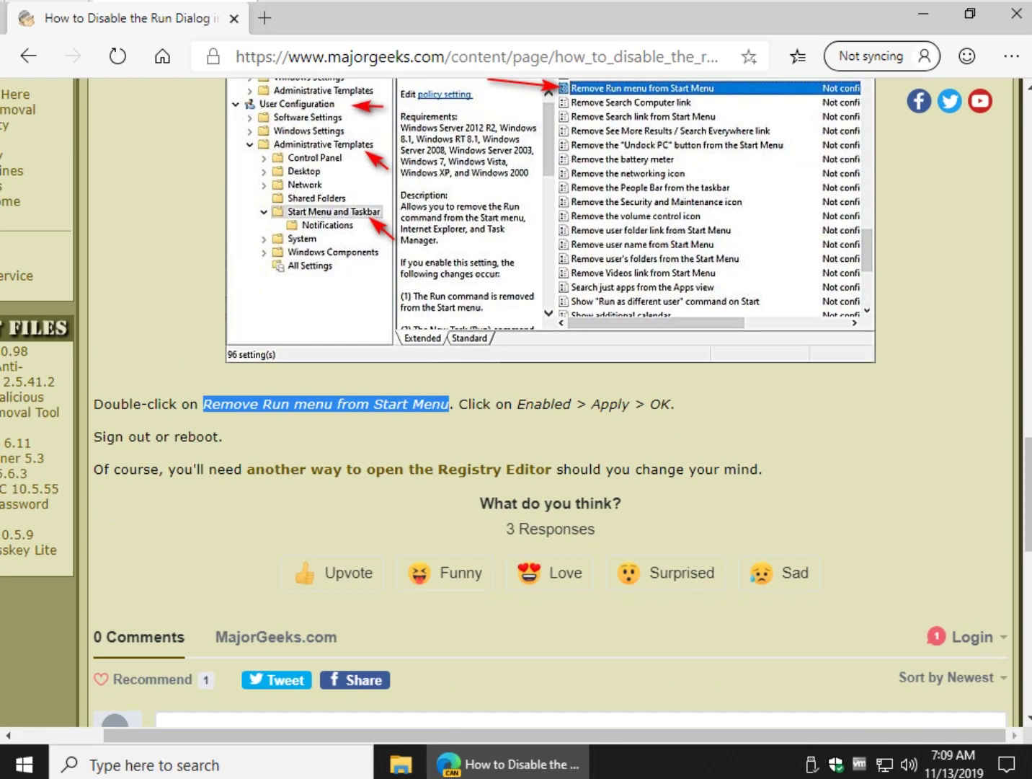
{"action": "scroll", "coordinate": [516, 403], "scroll_direction": "up", "scroll_amount": 15}
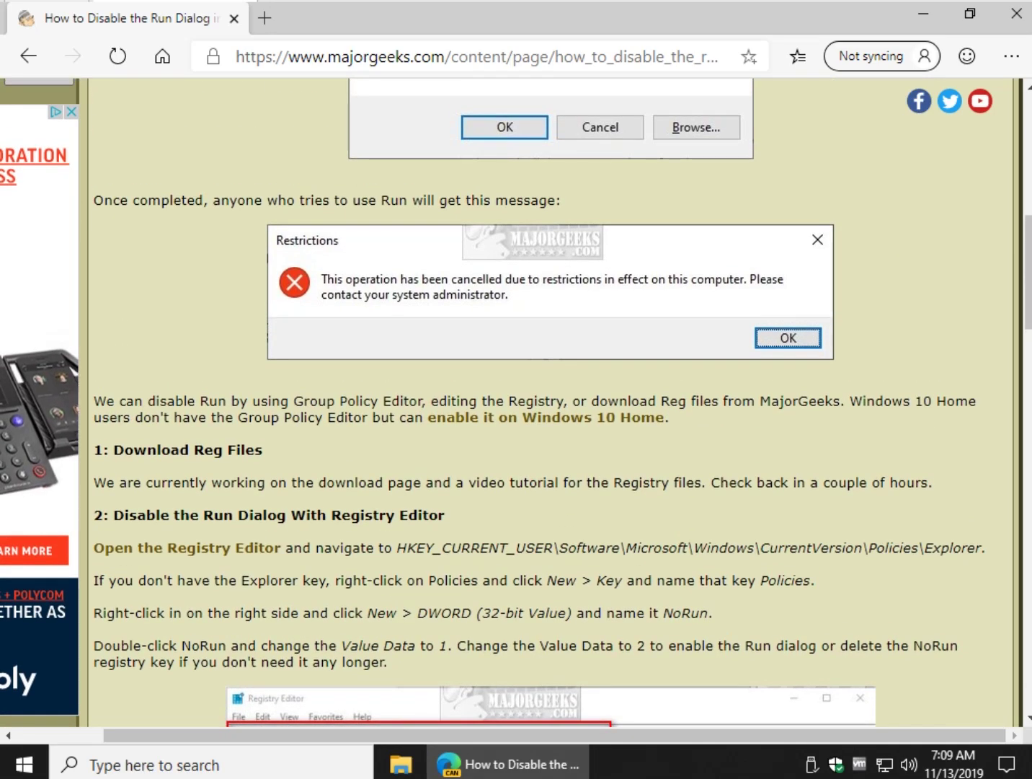
{"action": "scroll", "coordinate": [516, 403], "scroll_direction": "up", "scroll_amount": 5}
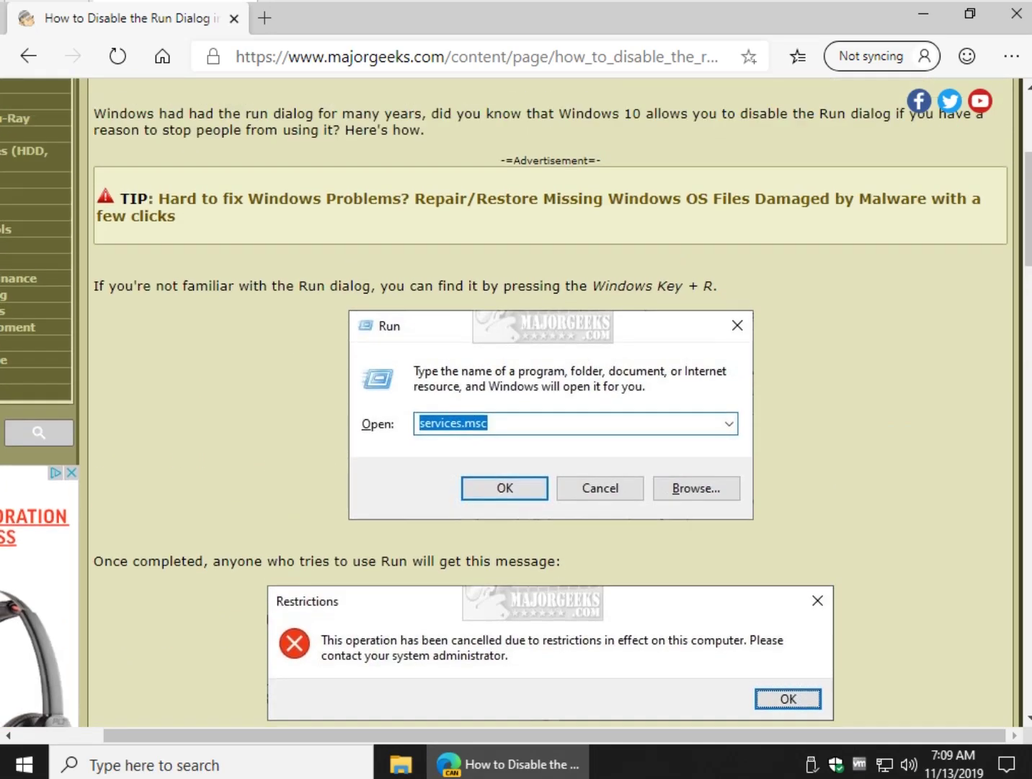
{"action": "scroll", "coordinate": [516, 403], "scroll_direction": "up", "scroll_amount": 3}
{"action": "scroll", "coordinate": [512, 410], "scroll_direction": "left", "scroll_amount": 3}
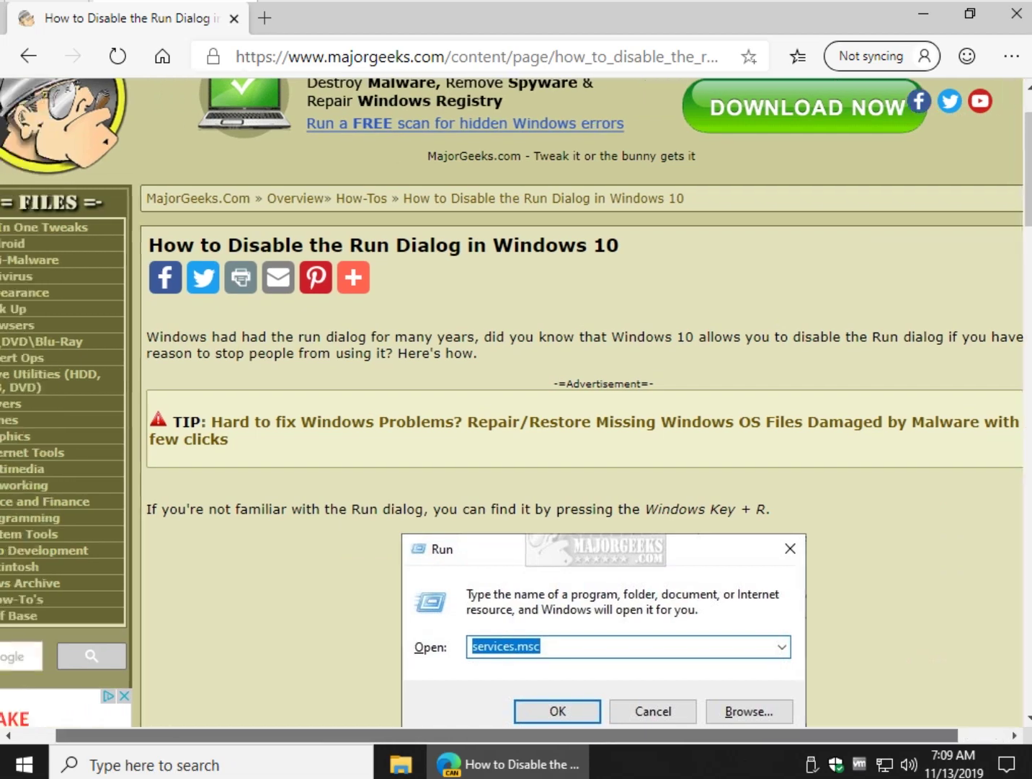
{"action": "scroll", "coordinate": [512, 410], "scroll_direction": "up", "scroll_amount": 1}
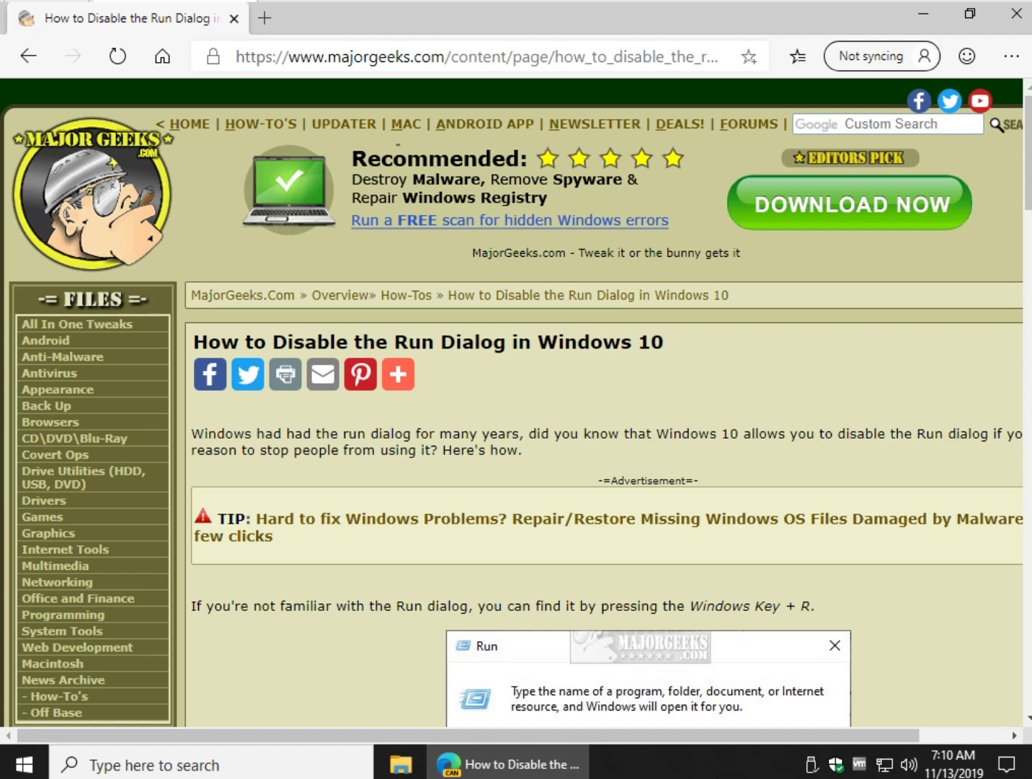
{"action": "scroll", "coordinate": [516, 402], "scroll_direction": "down", "scroll_amount": 3}
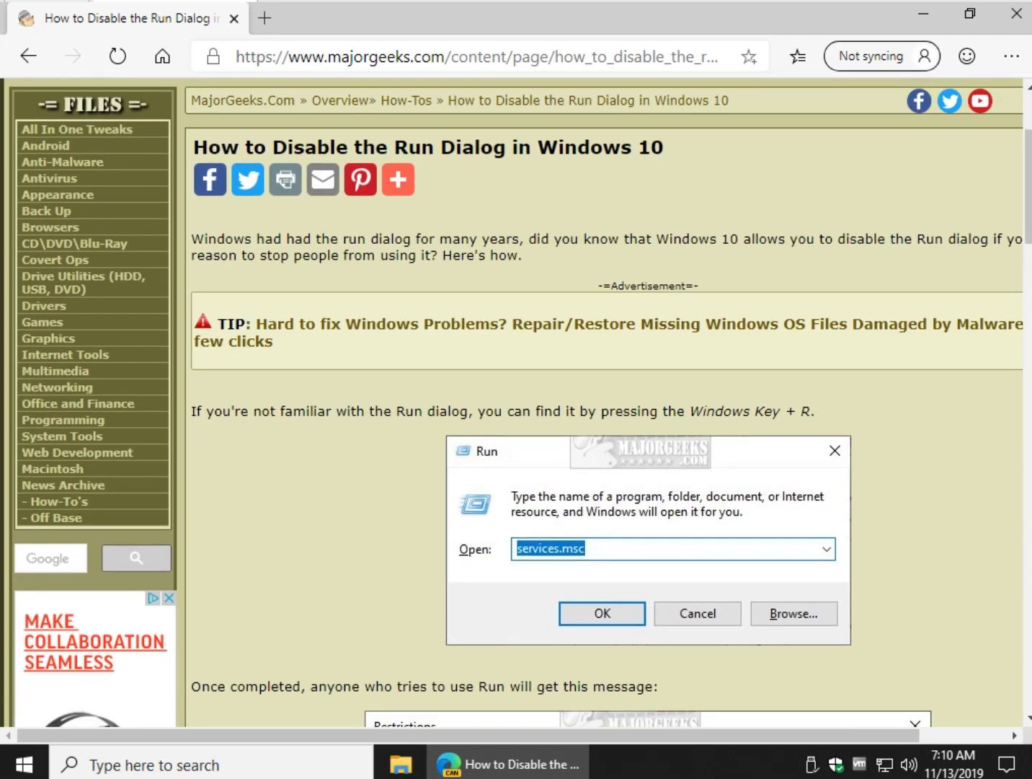